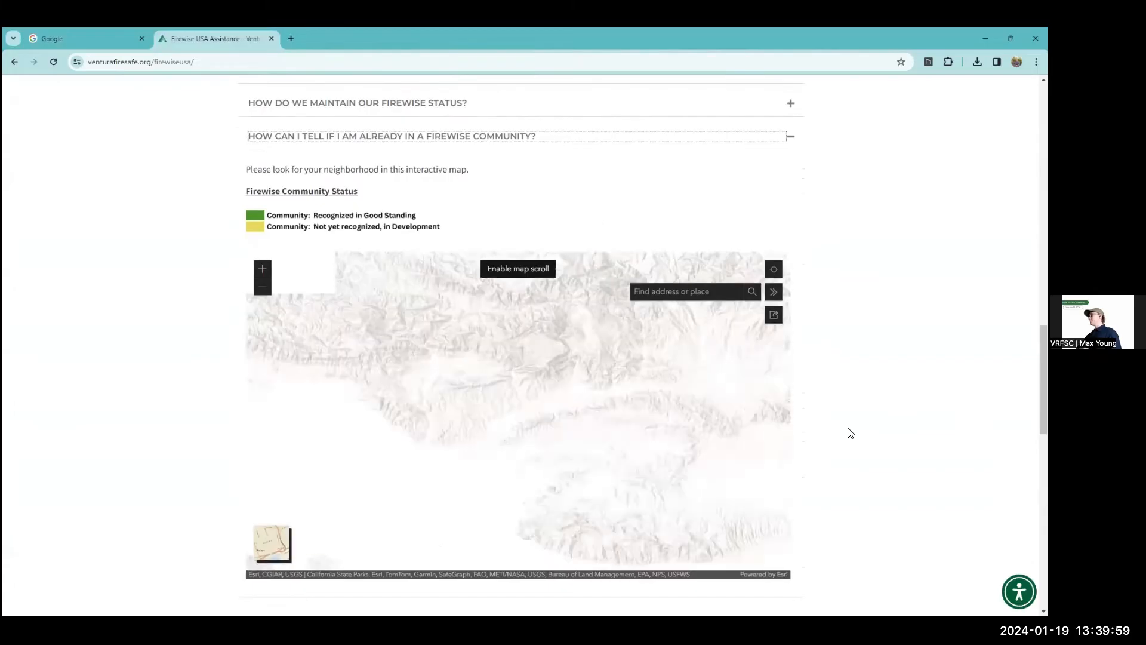
Enable scrolling on the Firewise Community Status map and examine the communities in eastern Ventura County down to Braemar North Ranch Owners Association.
{"action": "scroll", "coordinate": [830, 441], "scroll_direction": "down", "scroll_amount": 1}
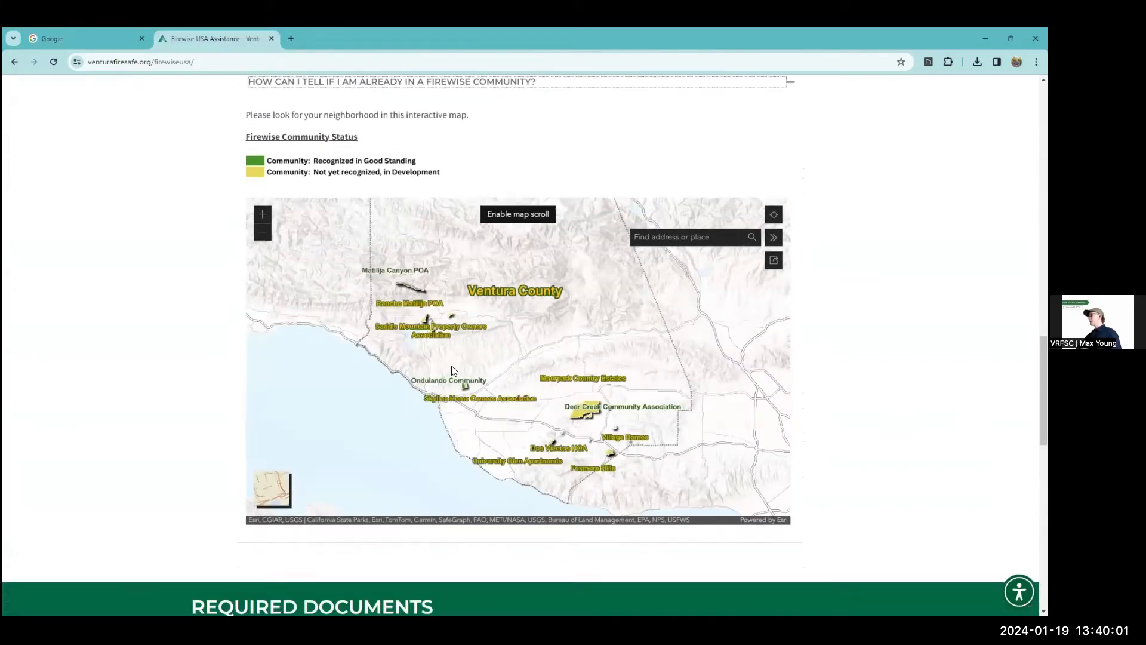
{"action": "left_click", "coordinate": [495, 213]}
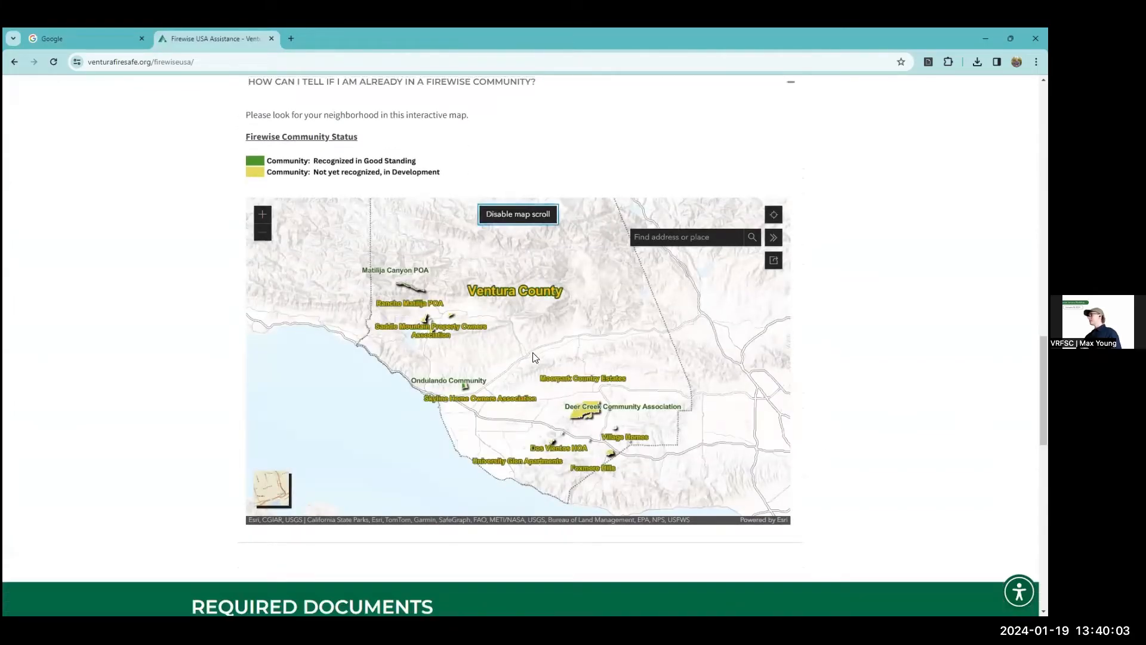
{"action": "scroll", "coordinate": [554, 392], "scroll_direction": "up", "scroll_amount": 1}
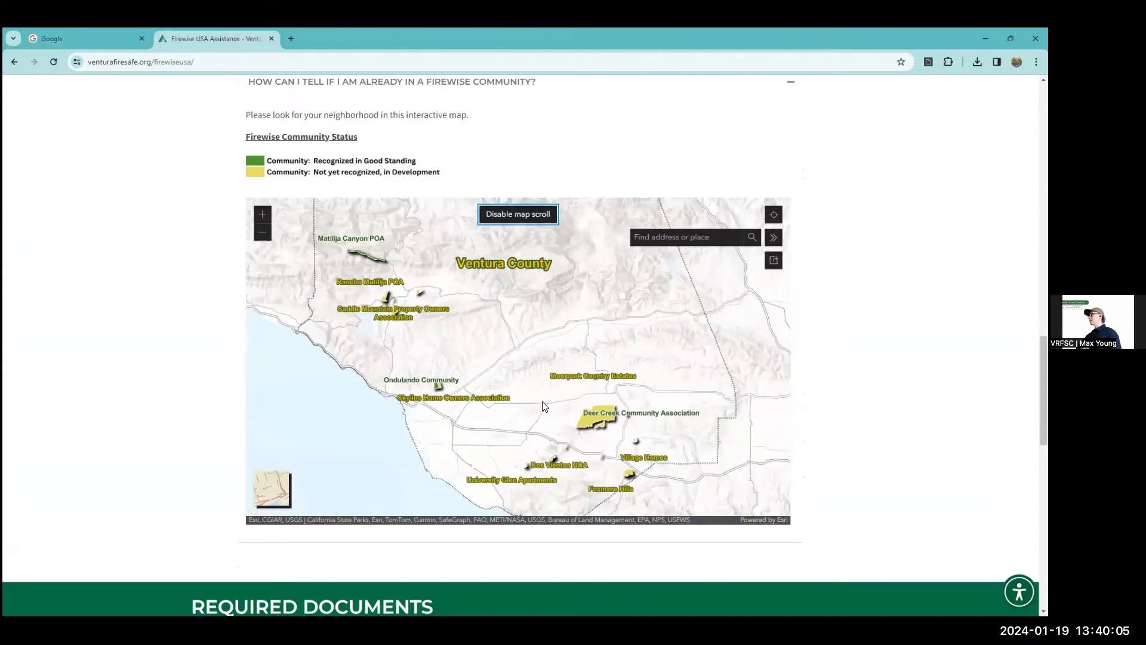
{"action": "scroll", "coordinate": [544, 406], "scroll_direction": "up", "scroll_amount": 1}
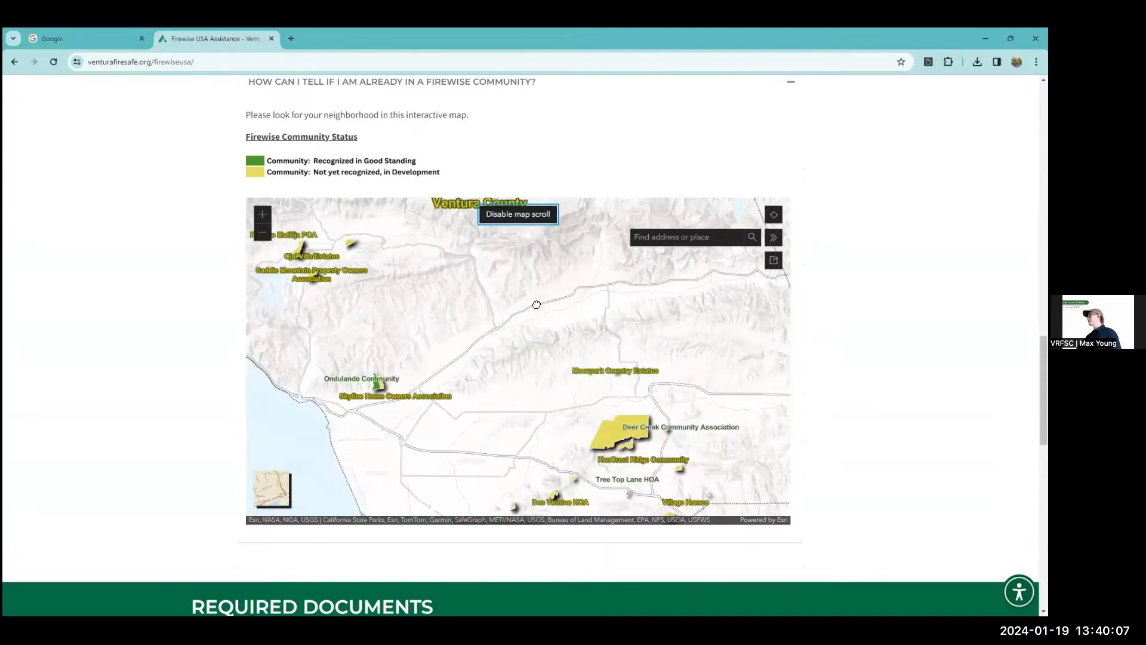
{"action": "left_click_drag", "start_coordinate": [446, 421], "coordinate": [432, 336]}
{"action": "left_click_drag", "start_coordinate": [620, 457], "coordinate": [543, 434]}
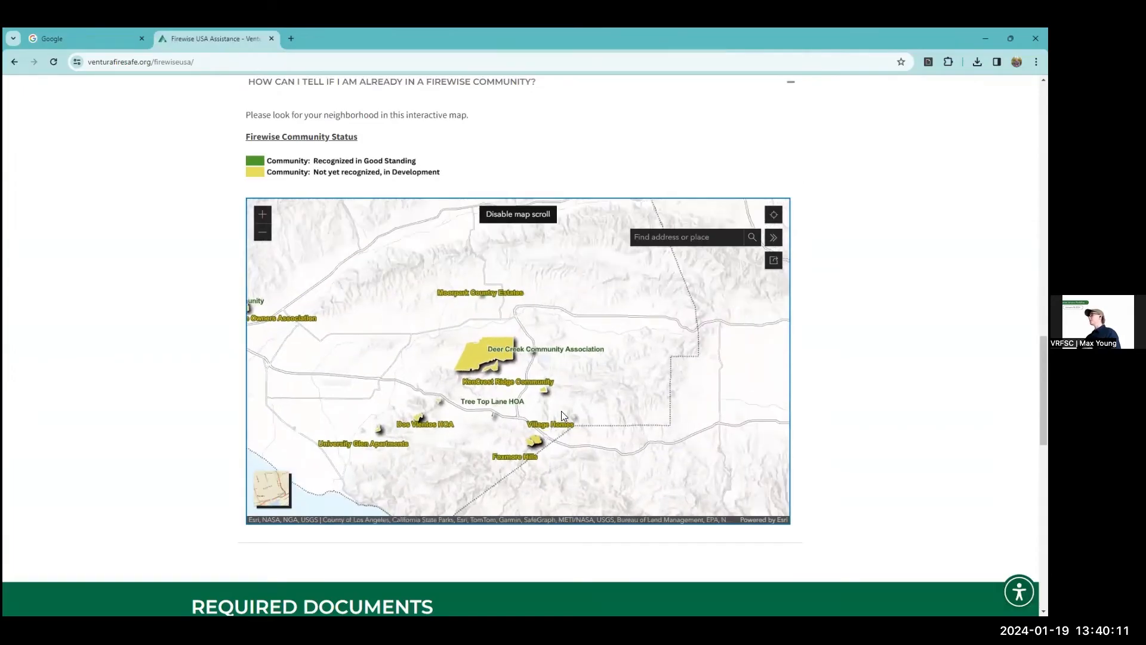
{"action": "scroll", "coordinate": [564, 416], "scroll_direction": "up", "scroll_amount": 1}
{"action": "scroll", "coordinate": [561, 416], "scroll_direction": "up", "scroll_amount": 1}
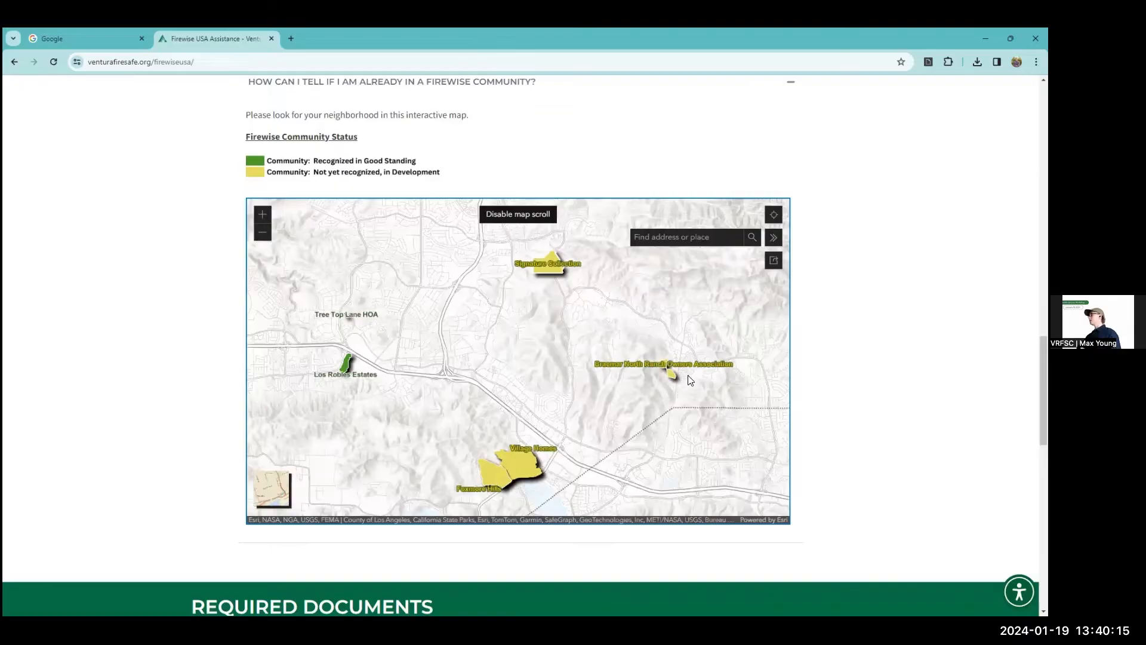
{"action": "scroll", "coordinate": [681, 375], "scroll_direction": "up", "scroll_amount": 1}
{"action": "scroll", "coordinate": [609, 392], "scroll_direction": "up", "scroll_amount": 1}
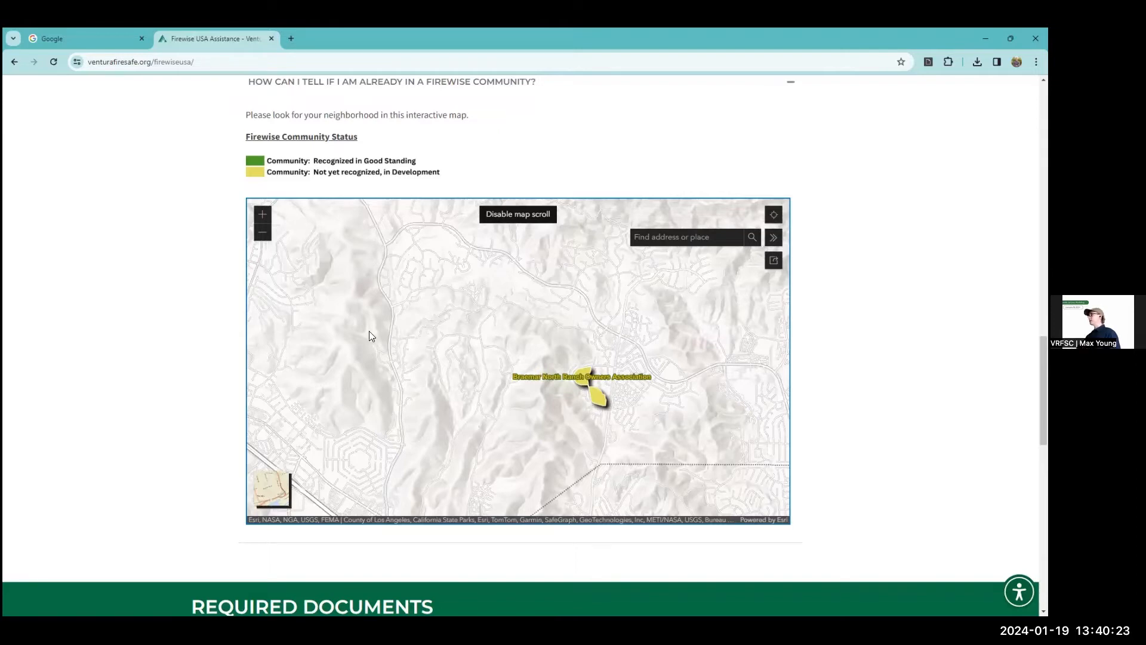
Examine the map around Signature Collection and the neighborhoods north of it for existing Firewise communities.
{"action": "scroll", "coordinate": [370, 332], "scroll_direction": "down", "scroll_amount": 1}
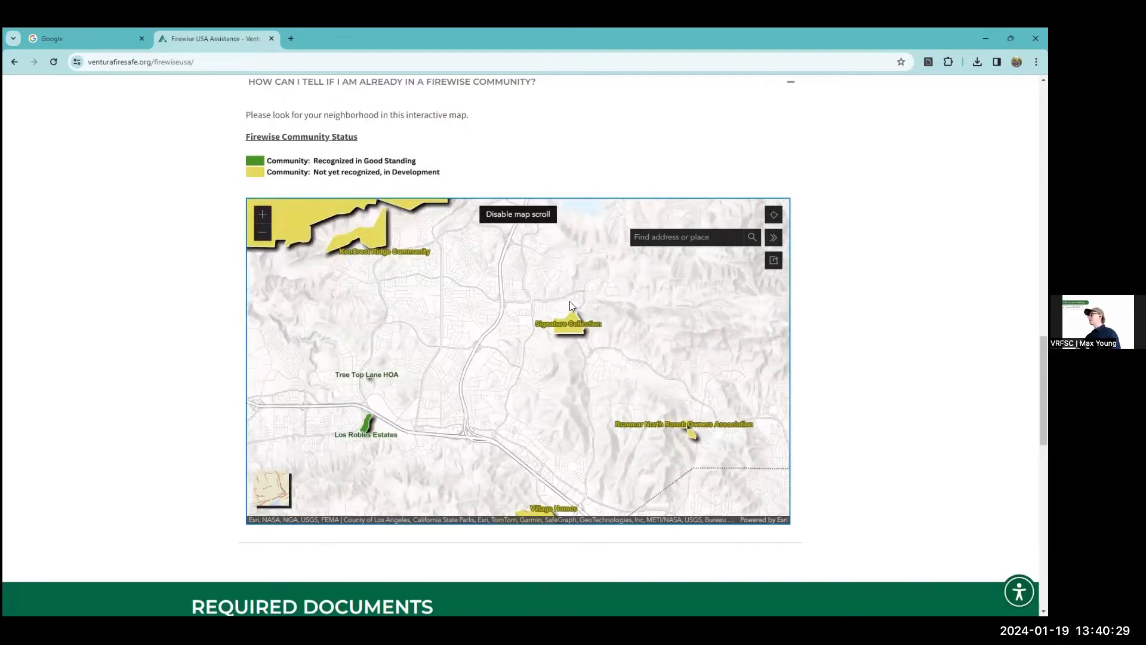
{"action": "scroll", "coordinate": [570, 305], "scroll_direction": "up", "scroll_amount": 4}
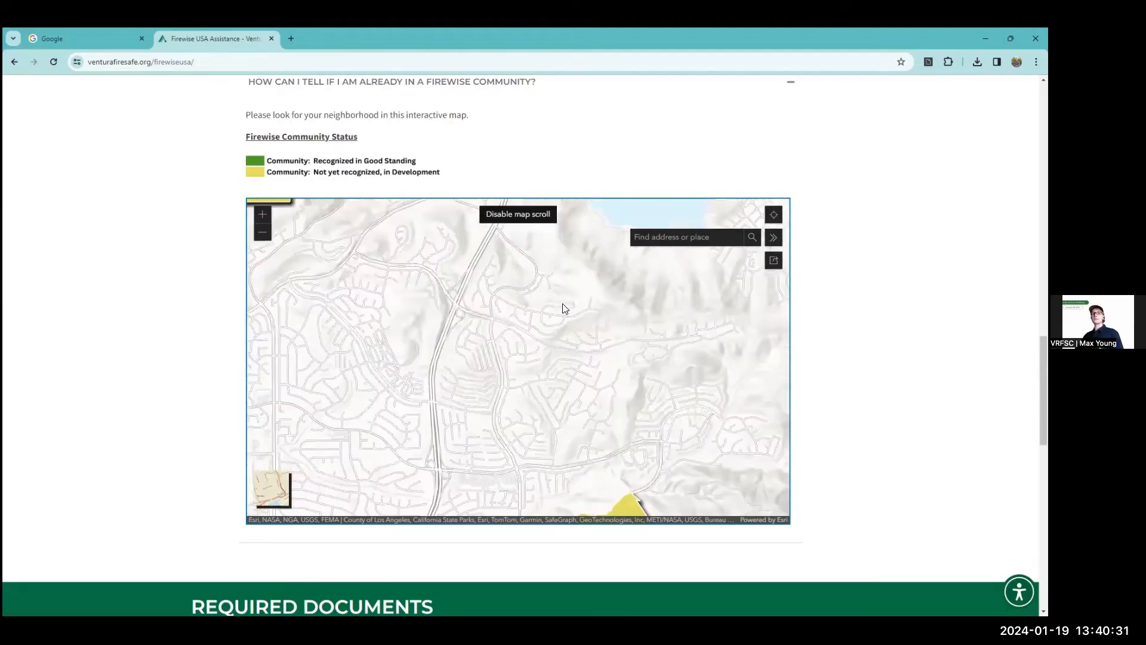
{"action": "scroll", "coordinate": [566, 308], "scroll_direction": "up", "scroll_amount": 1}
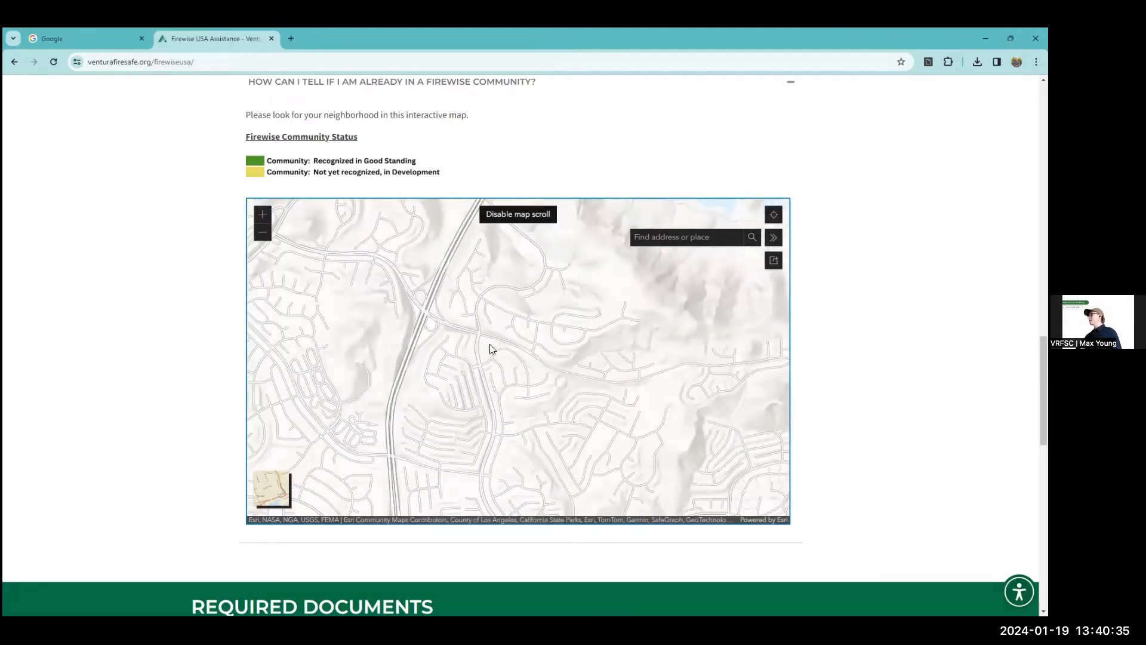
{"action": "scroll", "coordinate": [493, 348], "scroll_direction": "down", "scroll_amount": 1}
{"action": "scroll", "coordinate": [572, 325], "scroll_direction": "down", "scroll_amount": 1}
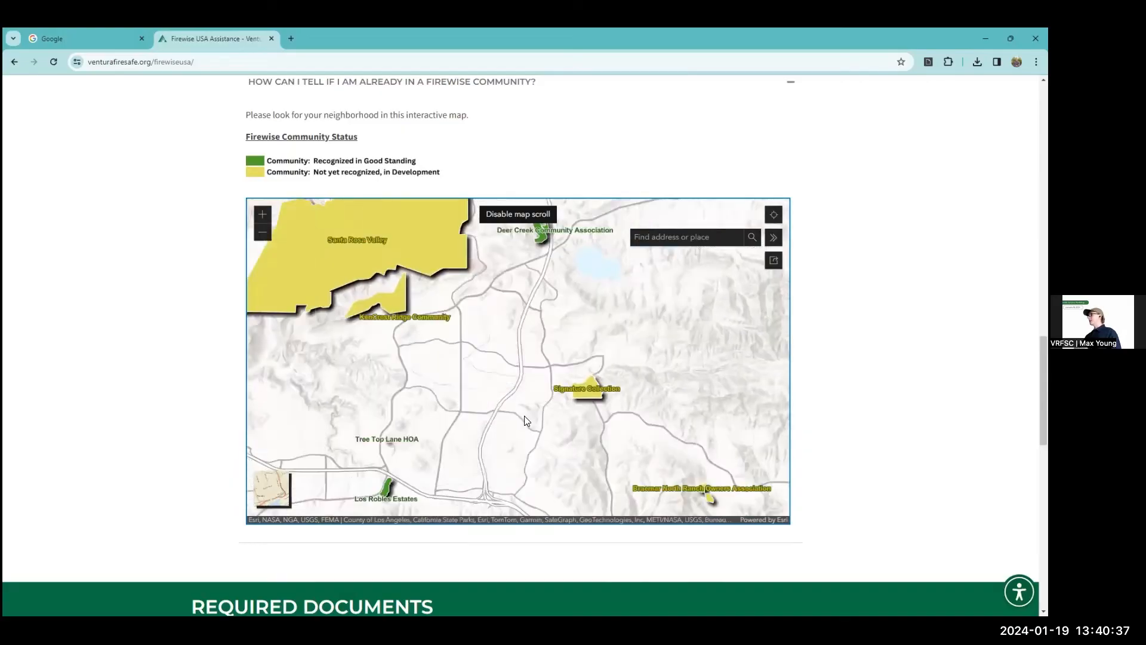
{"action": "scroll", "coordinate": [535, 393], "scroll_direction": "down", "scroll_amount": 1}
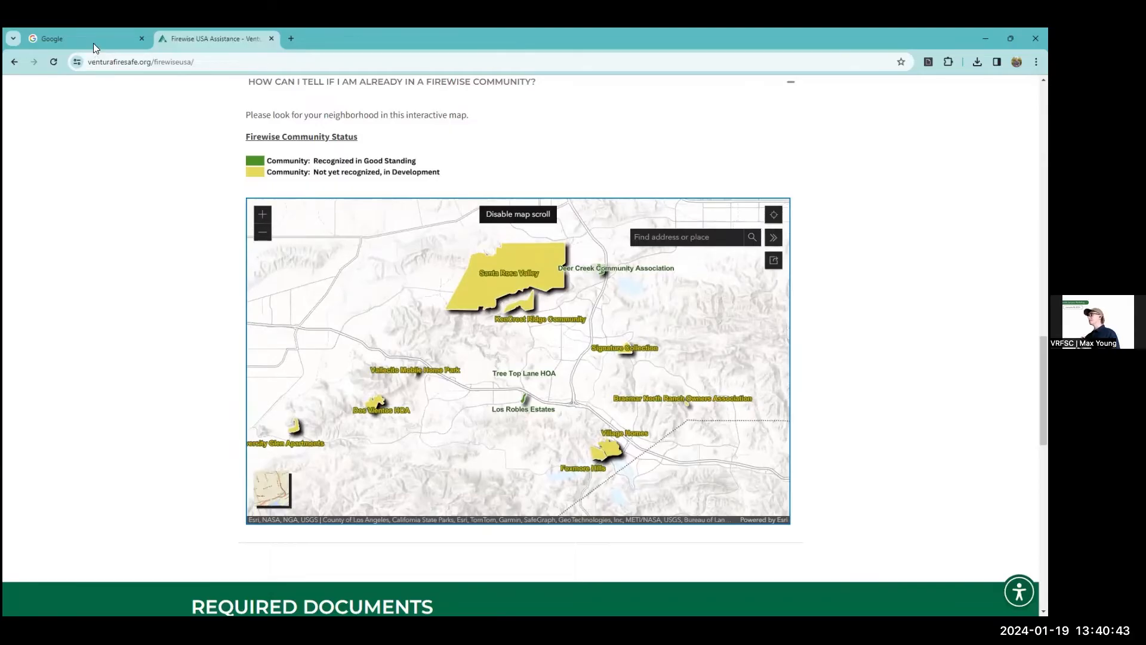
Search Google for "mymaps" and open the Google My Maps site.
{"action": "left_click", "coordinate": [93, 43]}
{"action": "left_click", "coordinate": [455, 292]}
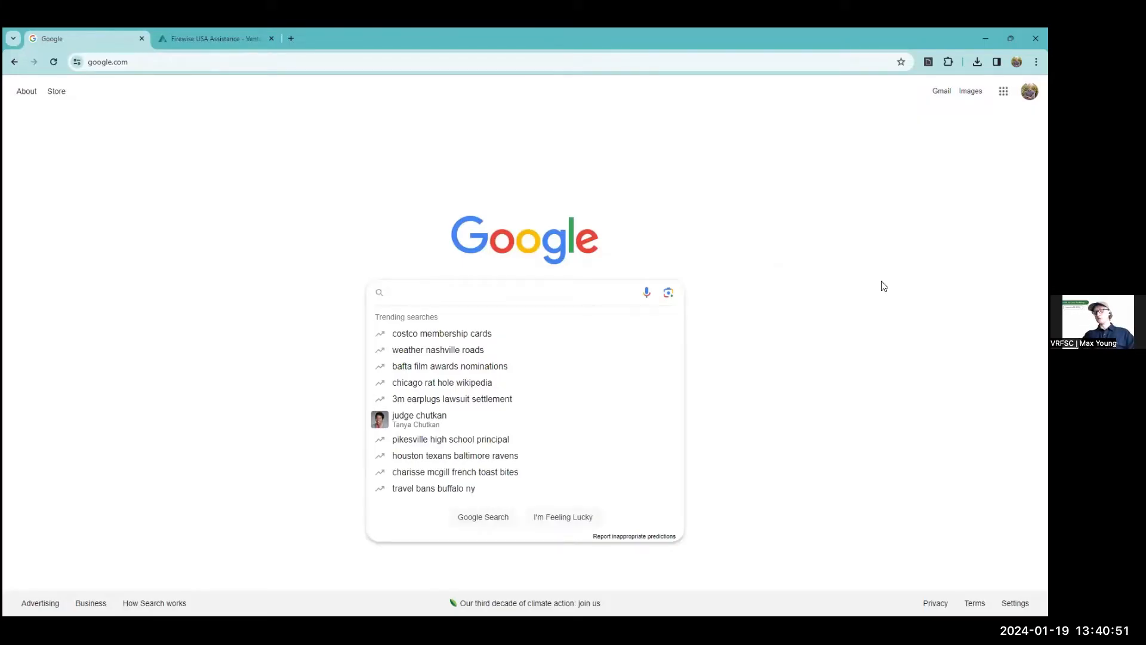
{"action": "type", "text": "mymaps"}
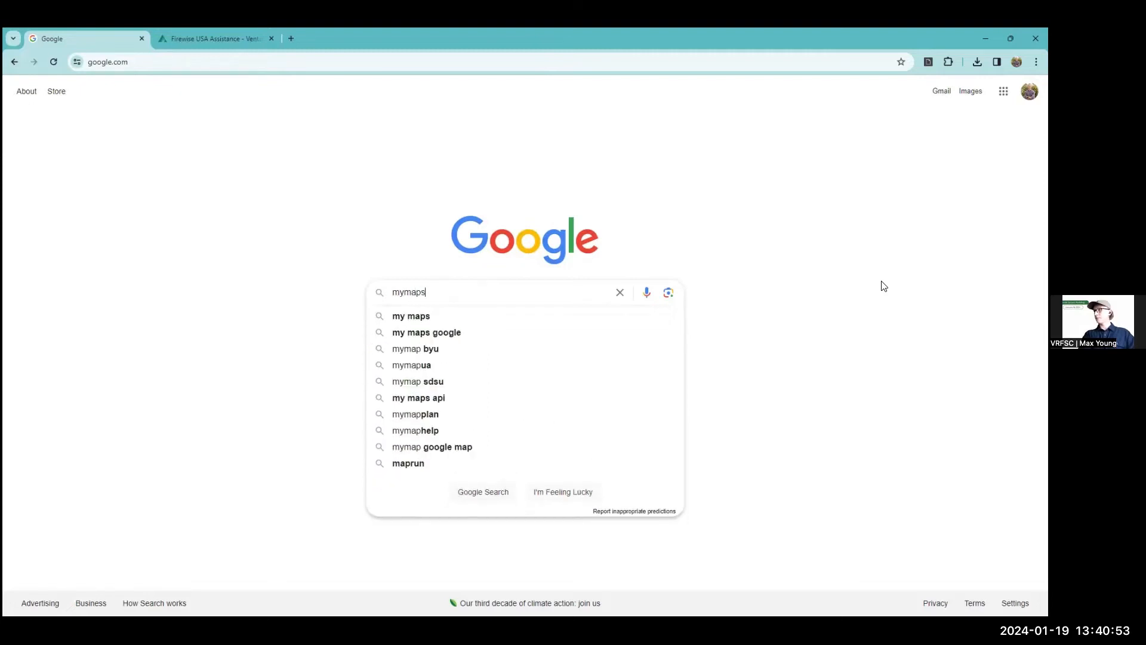
{"action": "key", "text": "Return"}
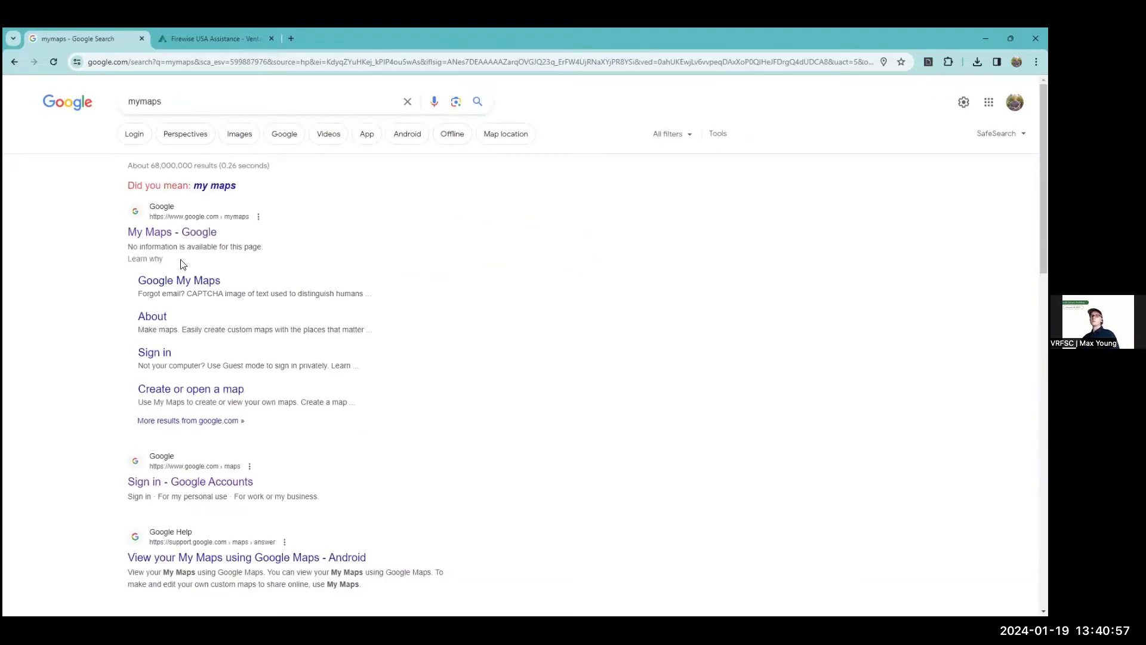
{"action": "left_click", "coordinate": [177, 234]}
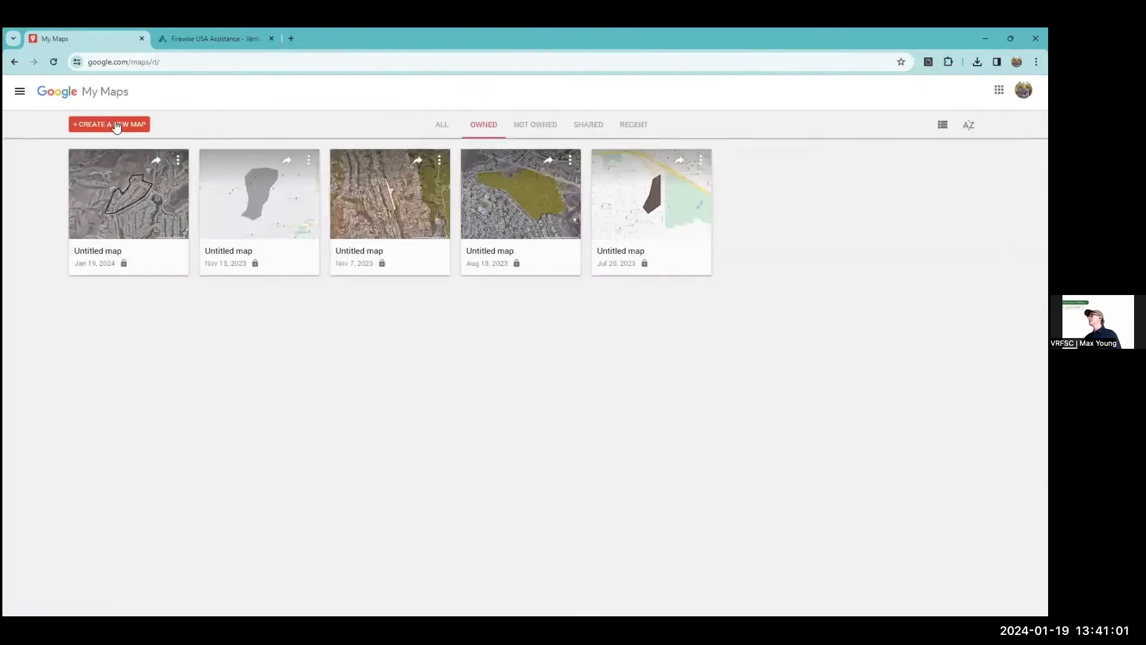
Create a new map and locate the neighborhood at Lost Canyons Dr and Erringer Rd, north of Simi Valley.
{"action": "left_click", "coordinate": [116, 127]}
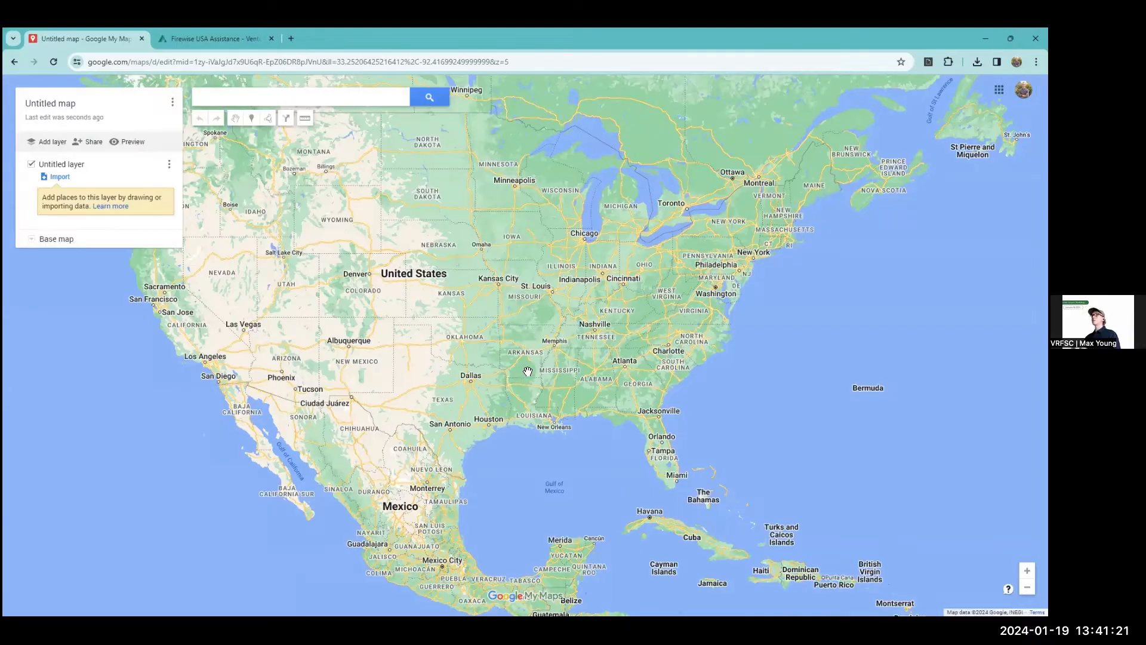
{"action": "scroll", "coordinate": [203, 364], "scroll_direction": "up", "scroll_amount": 2}
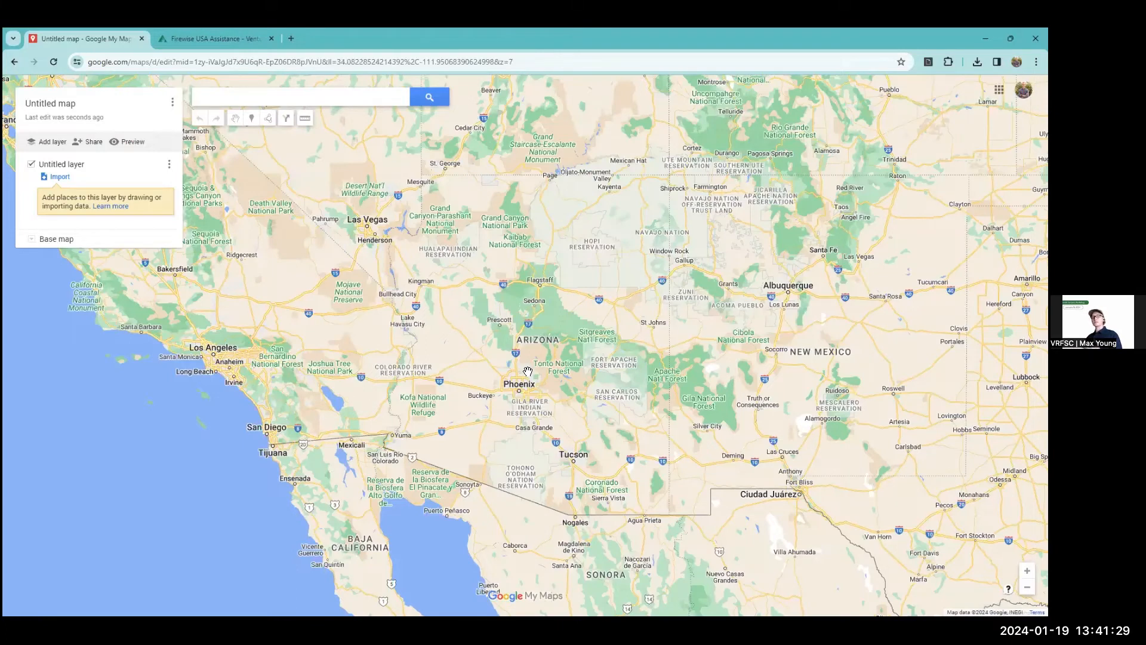
{"action": "scroll", "coordinate": [528, 372], "scroll_direction": "up", "scroll_amount": 4}
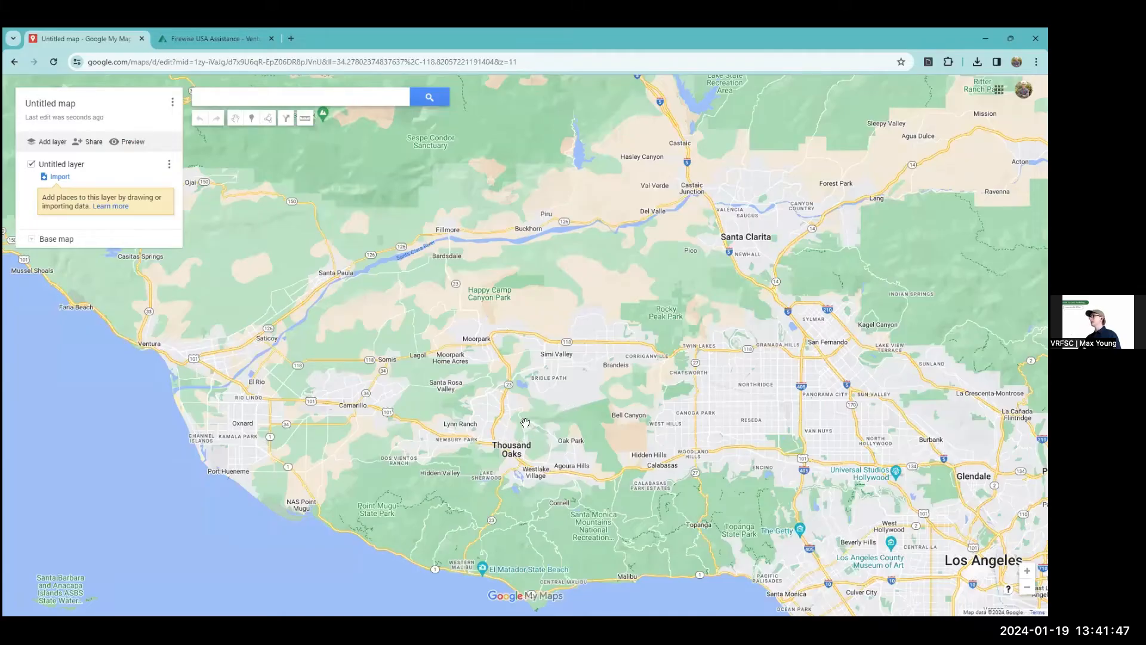
{"action": "scroll", "coordinate": [526, 423], "scroll_direction": "up", "scroll_amount": 2}
{"action": "scroll", "coordinate": [526, 422], "scroll_direction": "up", "scroll_amount": 3}
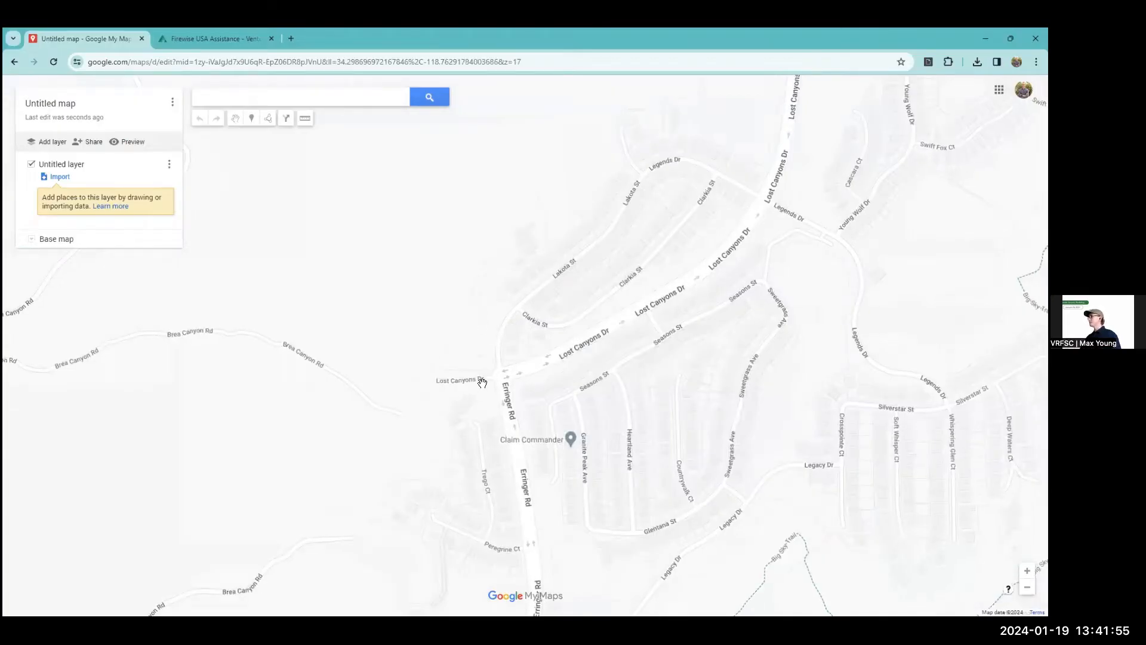
Examine the streets around Lost Canyons Dr, Lakota St, Clarkia St and Seasons St to identify a neighborhood boundary.
{"action": "left_click_drag", "start_coordinate": [497, 367], "coordinate": [482, 383]}
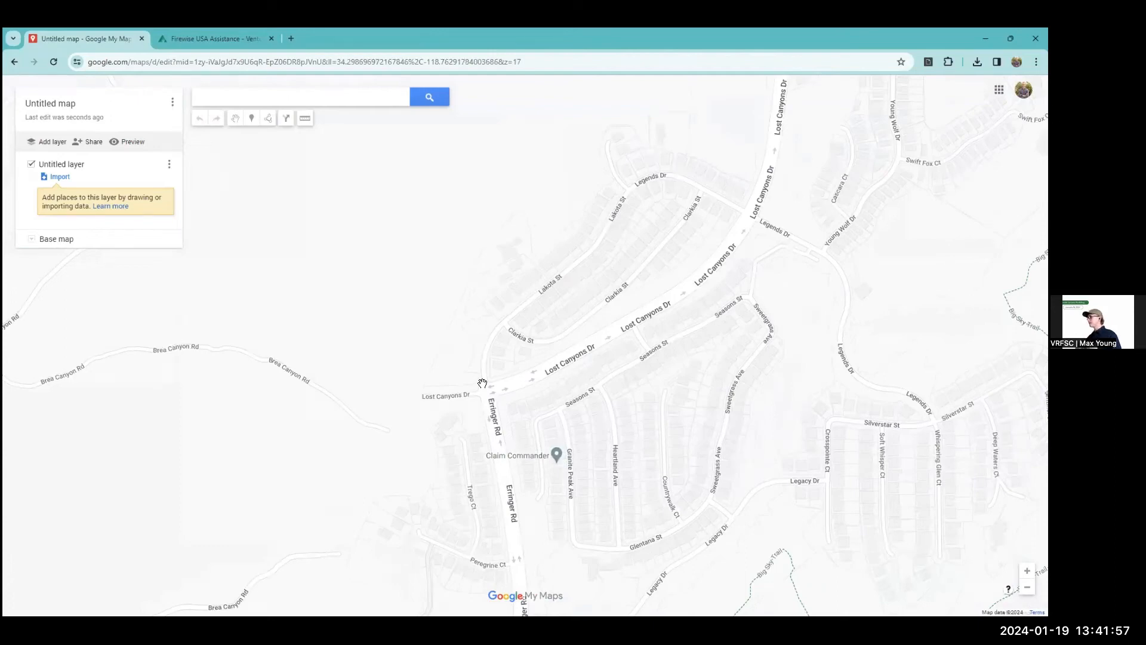
{"action": "left_click_drag", "start_coordinate": [482, 383], "coordinate": [433, 464]}
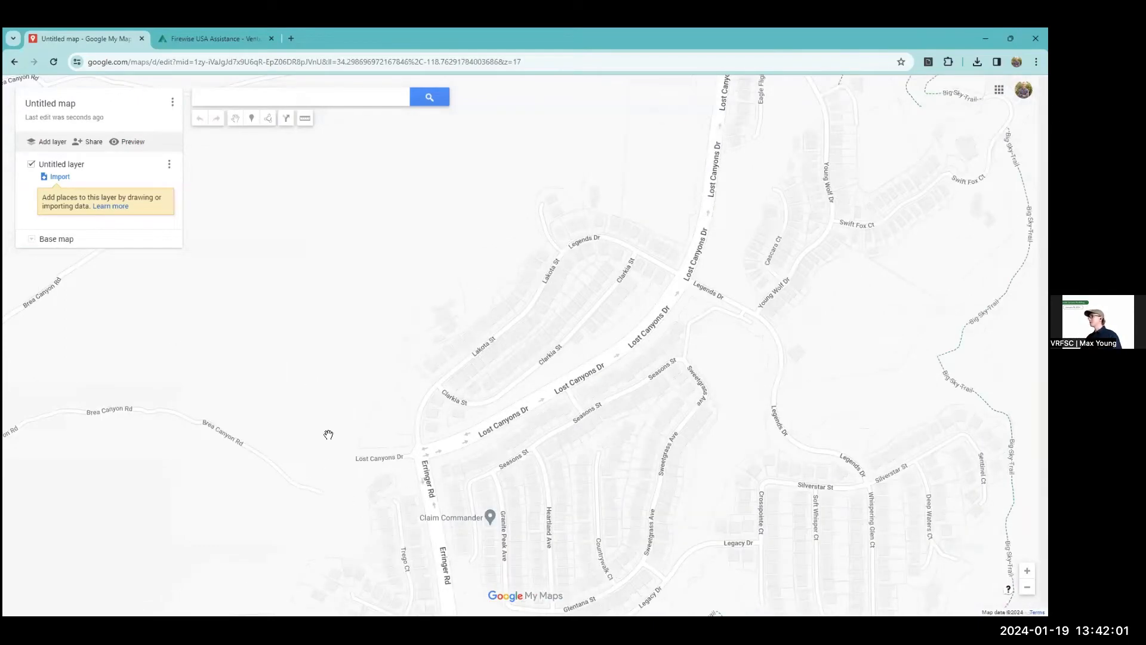
{"action": "left_click_drag", "start_coordinate": [558, 214], "coordinate": [553, 235]}
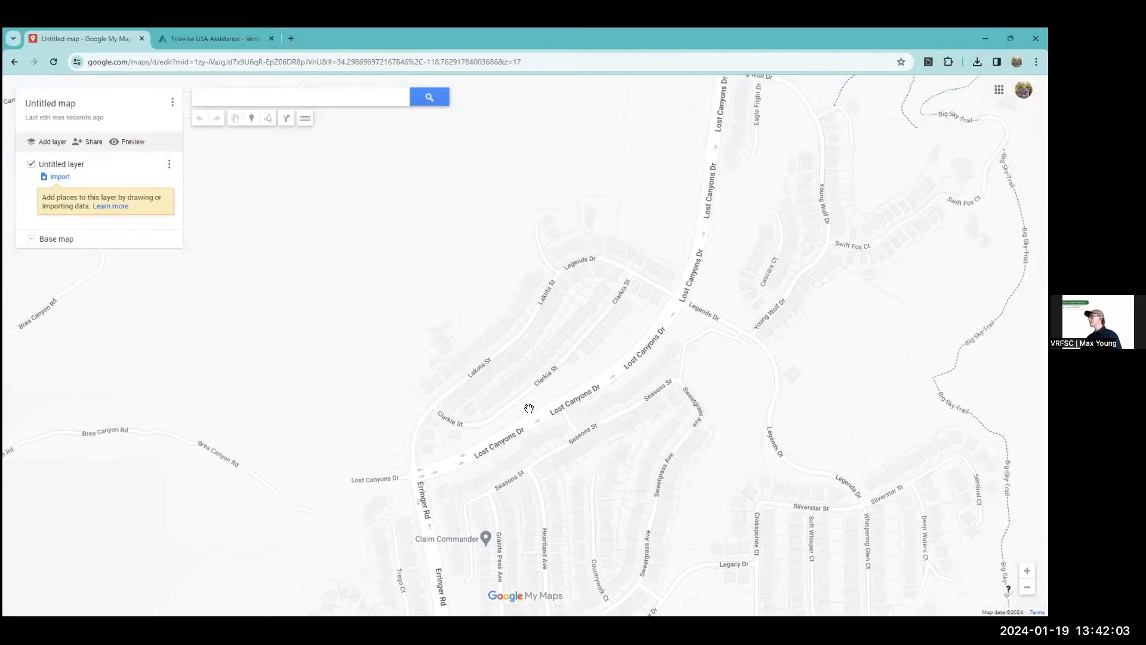
{"action": "left_click_drag", "start_coordinate": [523, 435], "coordinate": [508, 443]}
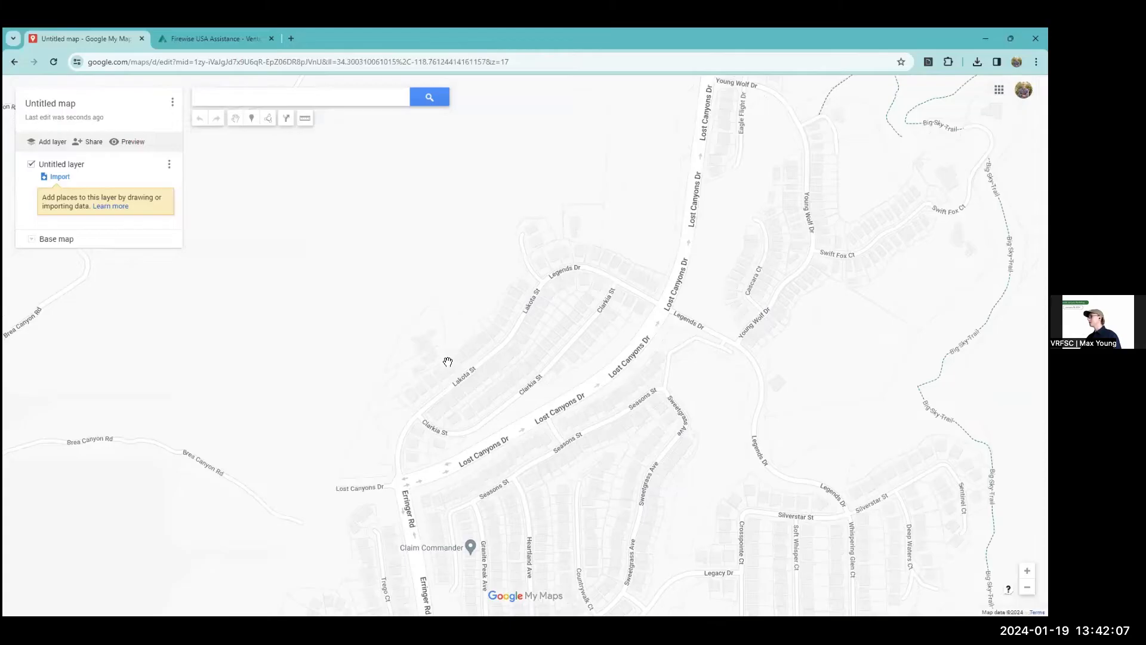
{"action": "left_click_drag", "start_coordinate": [674, 276], "coordinate": [620, 311]}
{"action": "left_click_drag", "start_coordinate": [550, 292], "coordinate": [564, 122]}
{"action": "scroll", "coordinate": [565, 122], "scroll_direction": "down", "scroll_amount": 1}
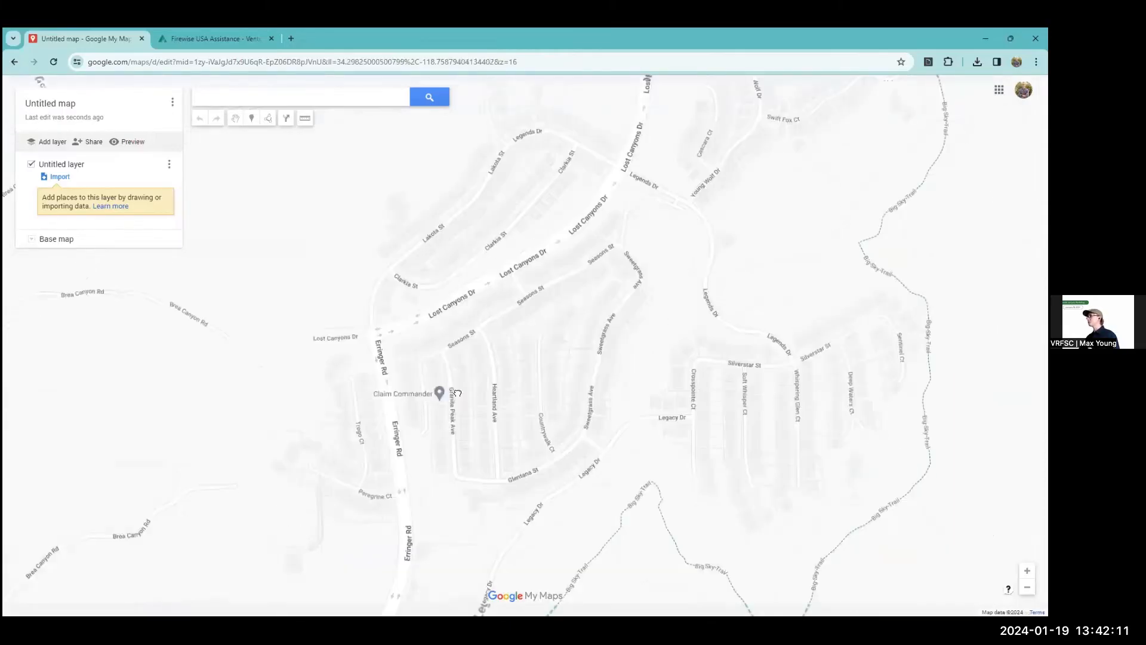
{"action": "scroll", "coordinate": [458, 392], "scroll_direction": "up", "scroll_amount": 1}
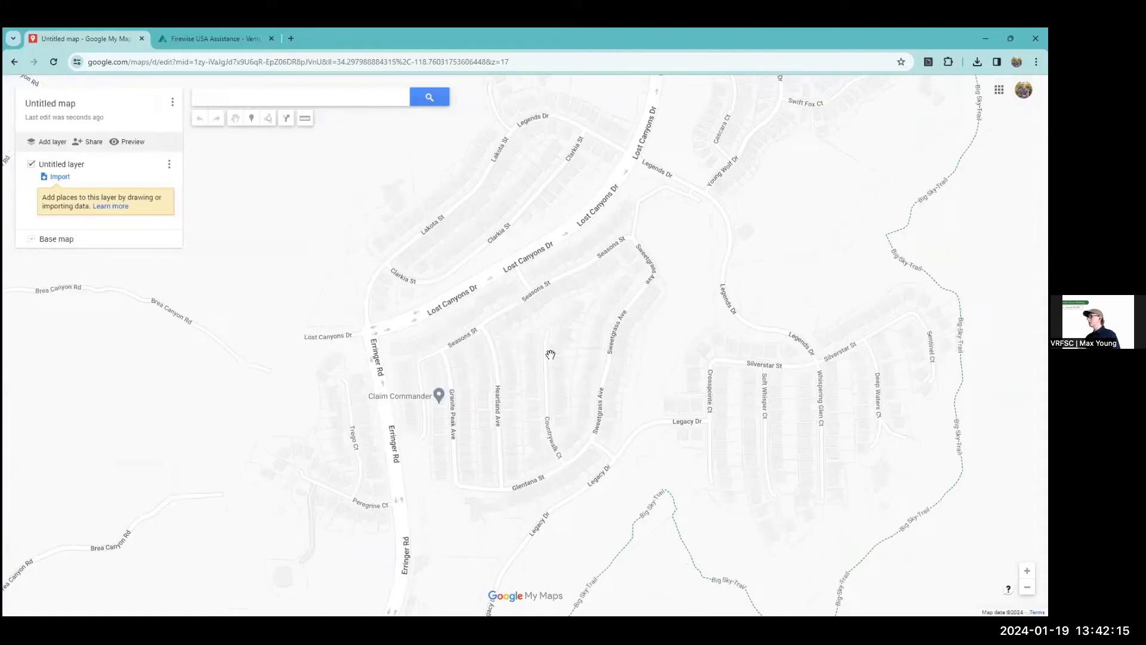
{"action": "left_click_drag", "start_coordinate": [551, 354], "coordinate": [495, 394]}
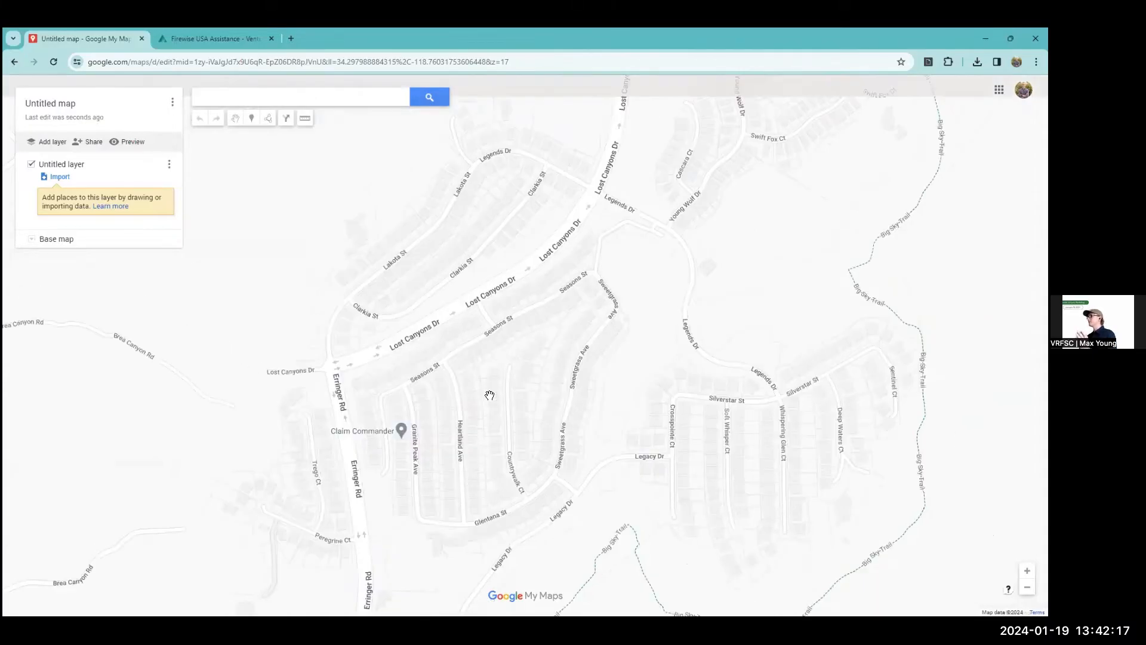
{"action": "left_click_drag", "start_coordinate": [489, 395], "coordinate": [480, 413]}
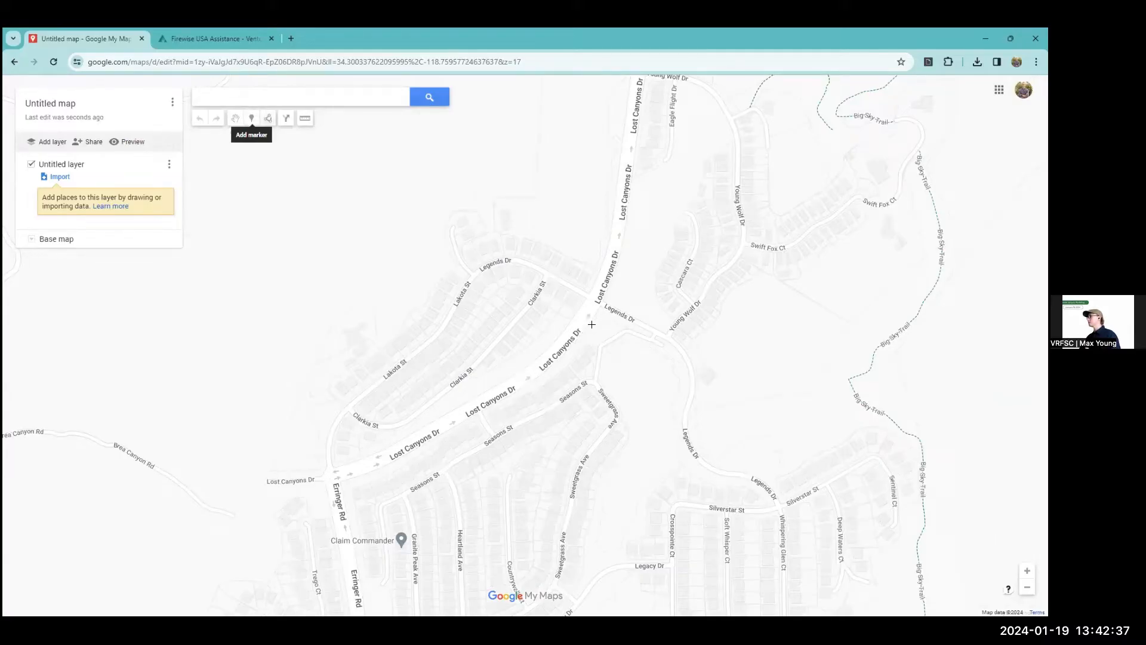
Draw a closed polygon around the Lakota St and Clarkia St neighborhood, following Lost Canyons Dr and looping behind the homes to the Erringer Rd junction.
{"action": "key", "text": "l"}
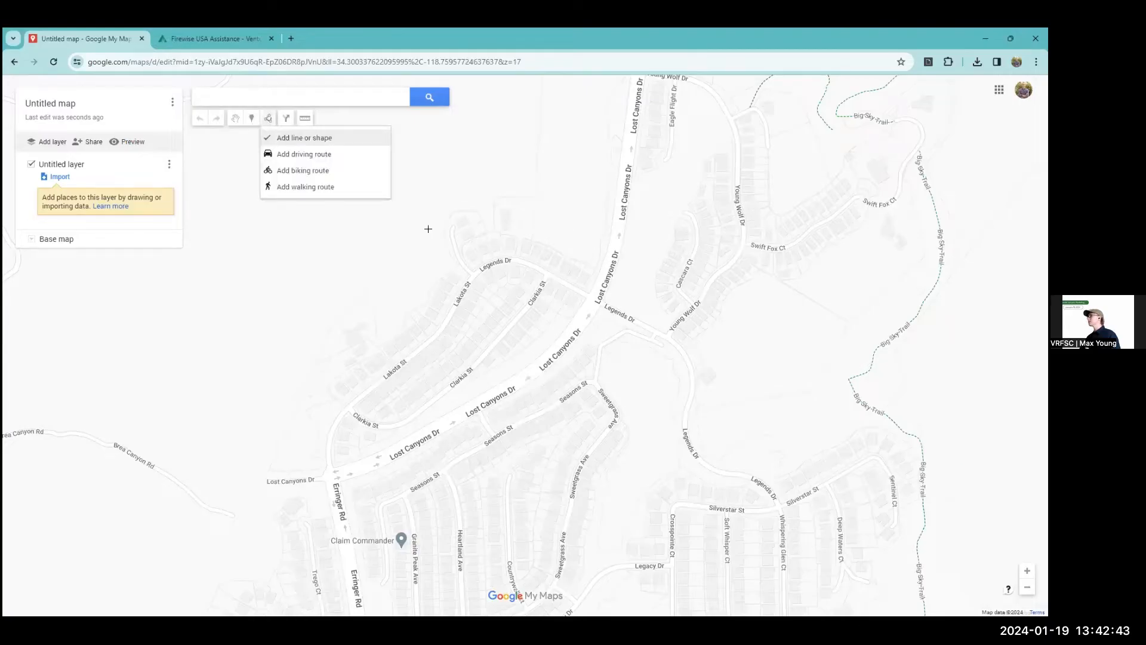
{"action": "left_click", "coordinate": [305, 138]}
{"action": "left_click", "coordinate": [330, 476]}
{"action": "left_click", "coordinate": [436, 427]}
{"action": "left_click", "coordinate": [523, 373]}
{"action": "left_click", "coordinate": [593, 314]}
{"action": "left_click", "coordinate": [614, 255]}
{"action": "left_click", "coordinate": [546, 231]}
{"action": "left_click", "coordinate": [541, 186]}
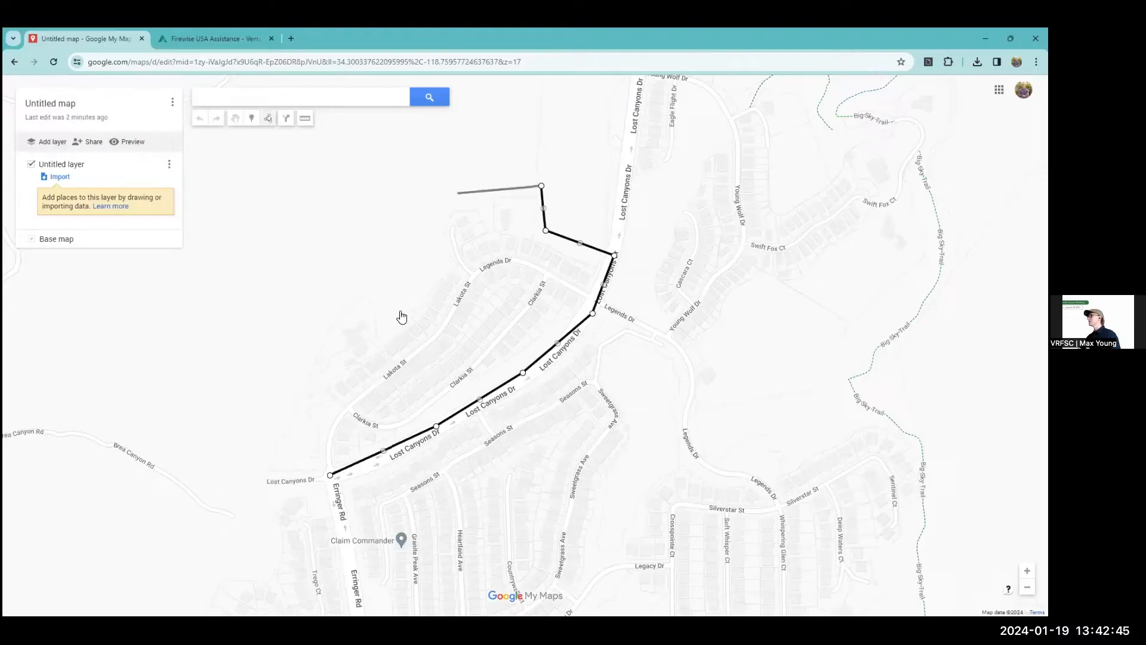
{"action": "left_click", "coordinate": [441, 260]}
{"action": "left_click", "coordinate": [401, 311]}
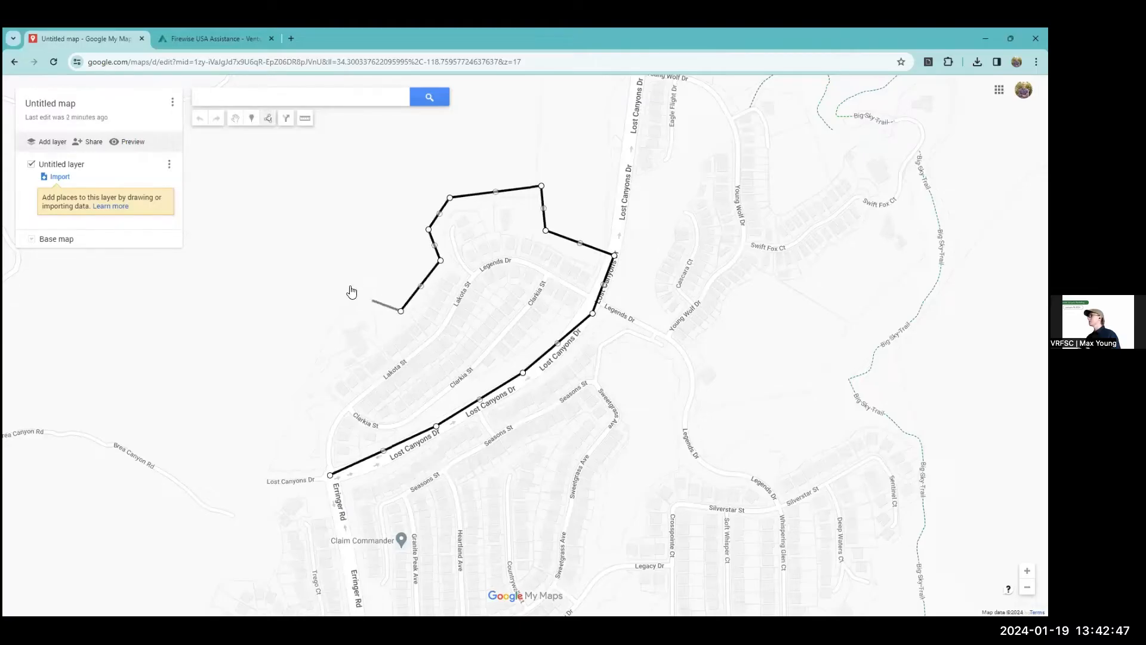
{"action": "left_click", "coordinate": [373, 293]}
{"action": "left_click", "coordinate": [355, 283]}
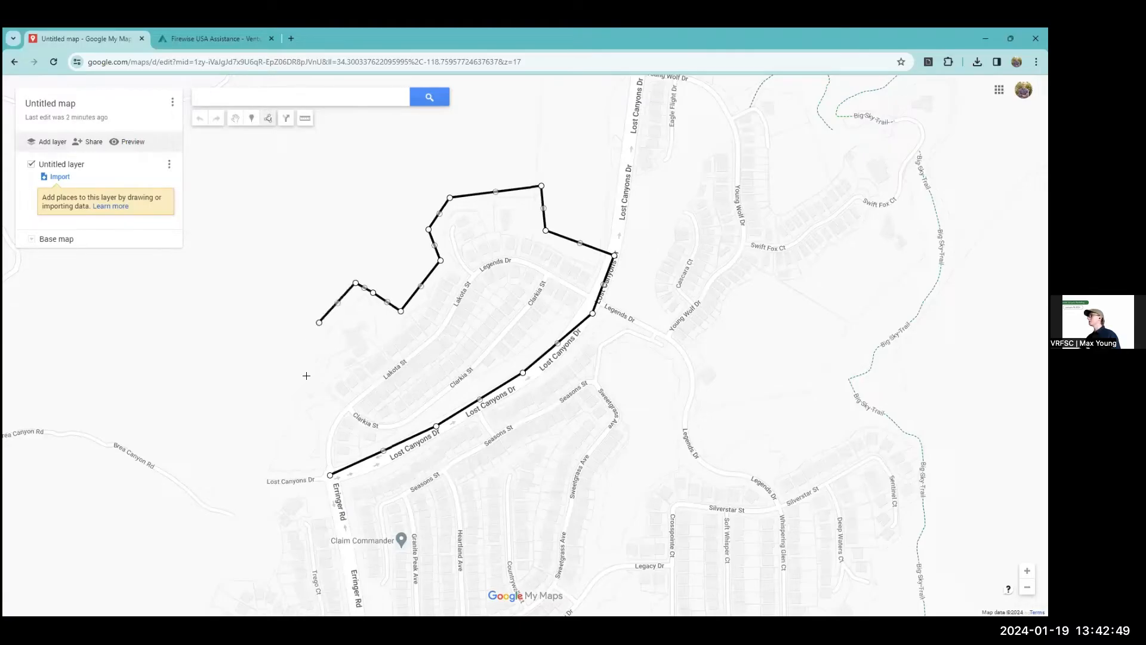
{"action": "left_click", "coordinate": [319, 322]}
{"action": "left_click", "coordinate": [322, 399]}
{"action": "left_click", "coordinate": [330, 476]}
Name the drawn neighborhood polygon "Lakota-Clarkia Community" and save it.
{"action": "scroll", "coordinate": [330, 476], "scroll_direction": "up", "scroll_amount": 1}
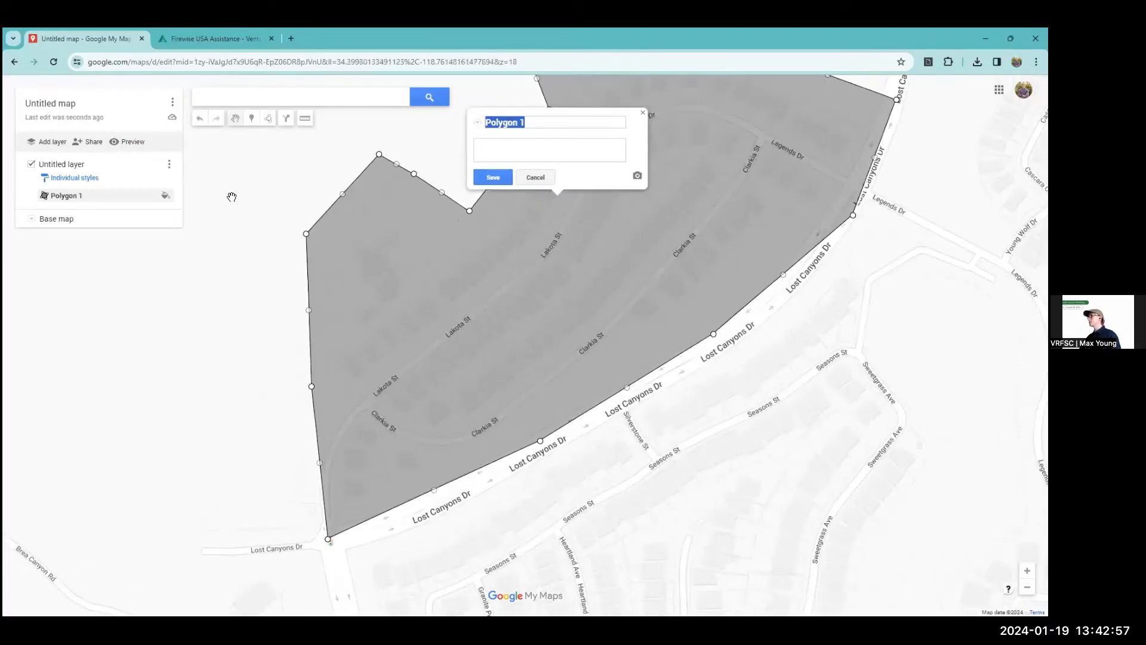
{"action": "left_click", "coordinate": [161, 196]}
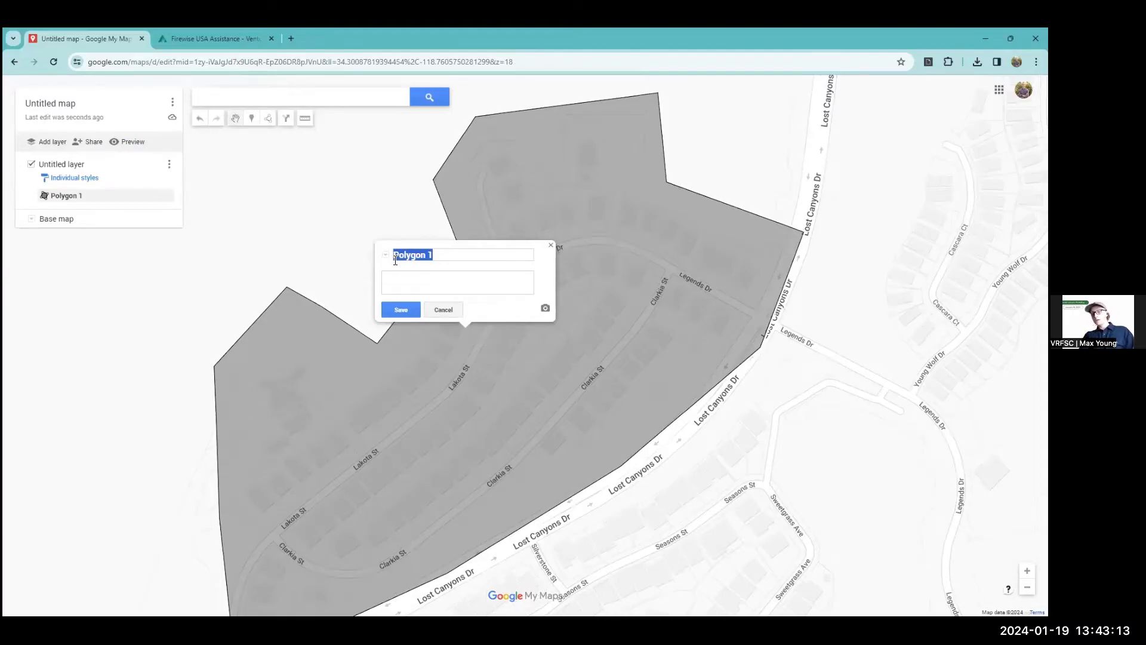
{"action": "type", "text": "Lakota-Cla"}
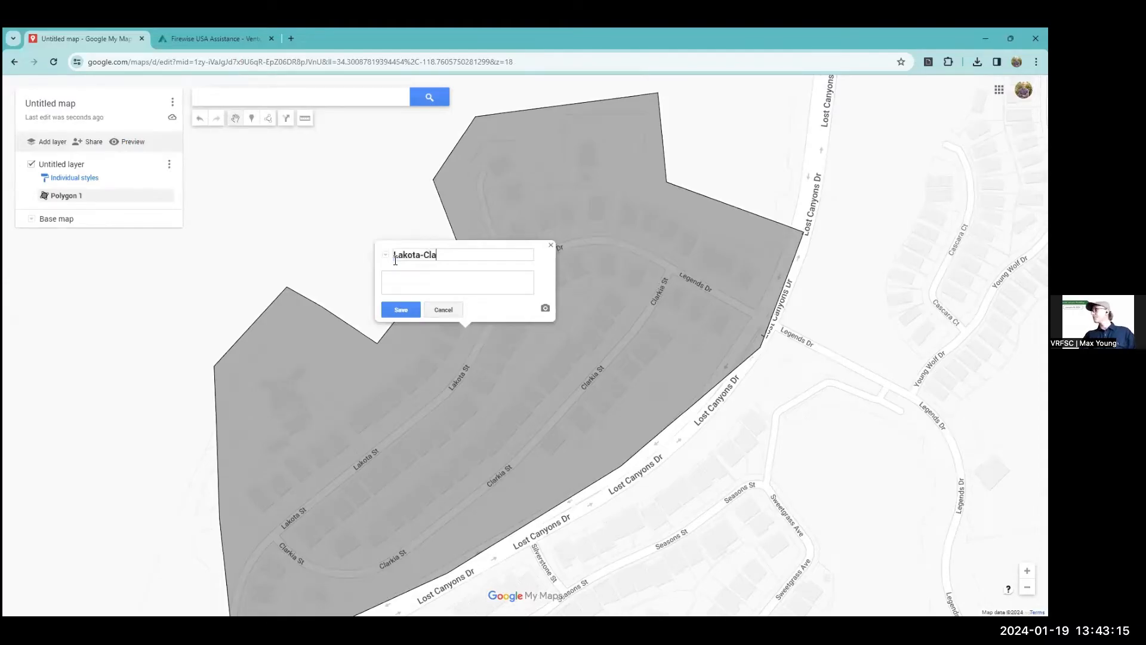
{"action": "type", "text": "rkia Community"}
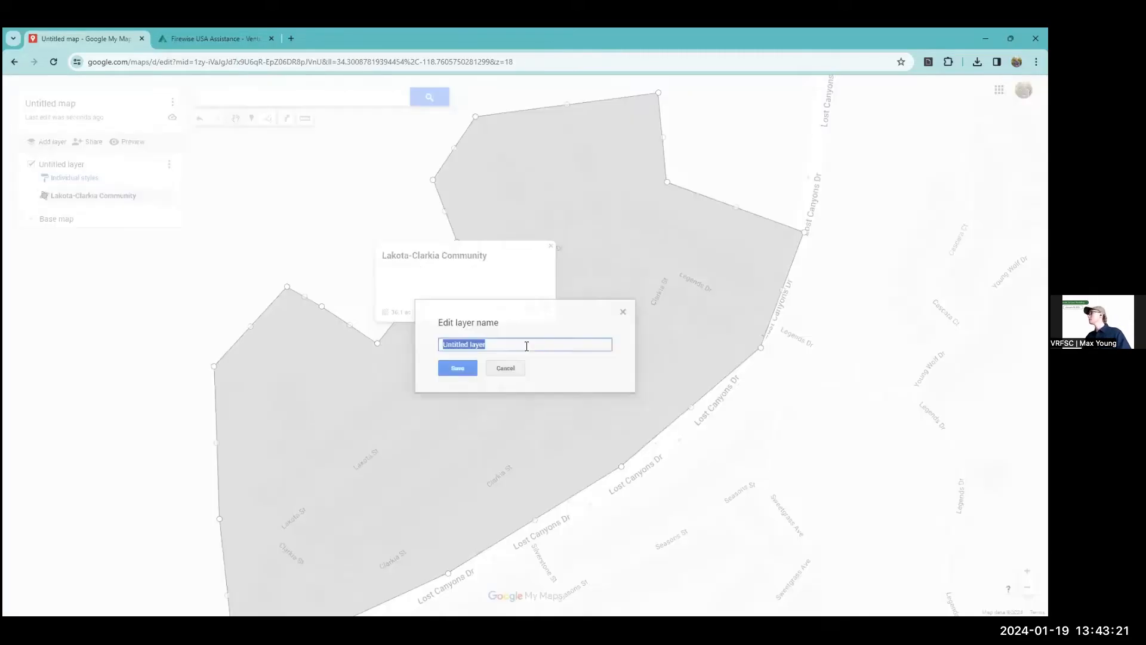
Rename the untitled layer to "Firewise Boundary".
{"action": "type", "text": "F"}
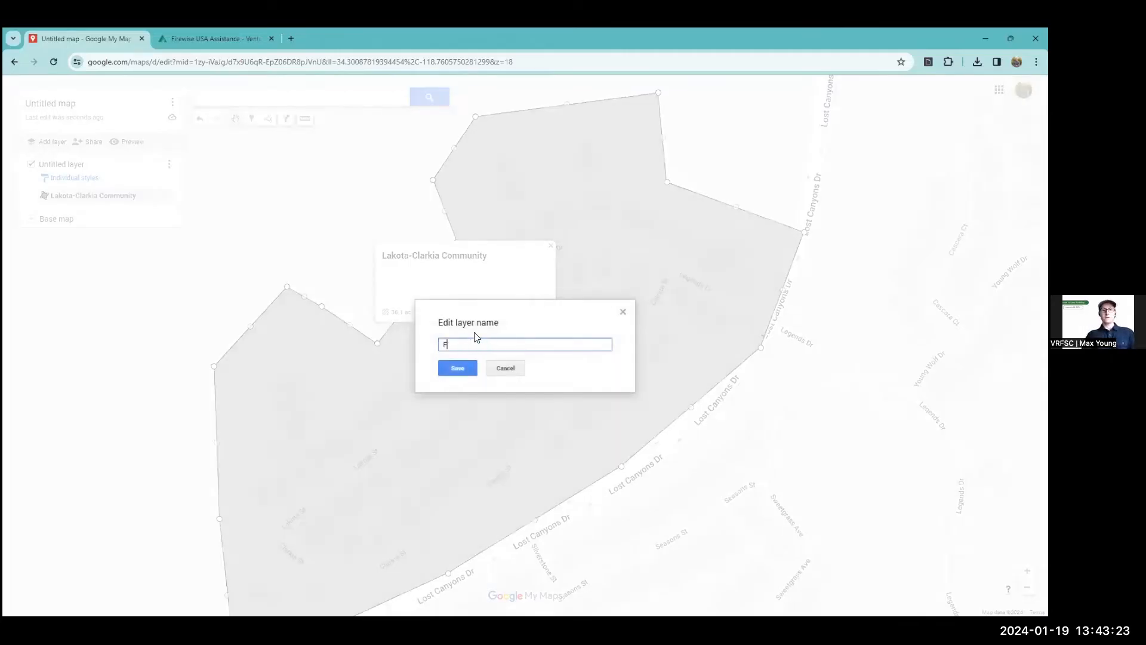
{"action": "type", "text": "irewise Boundary"}
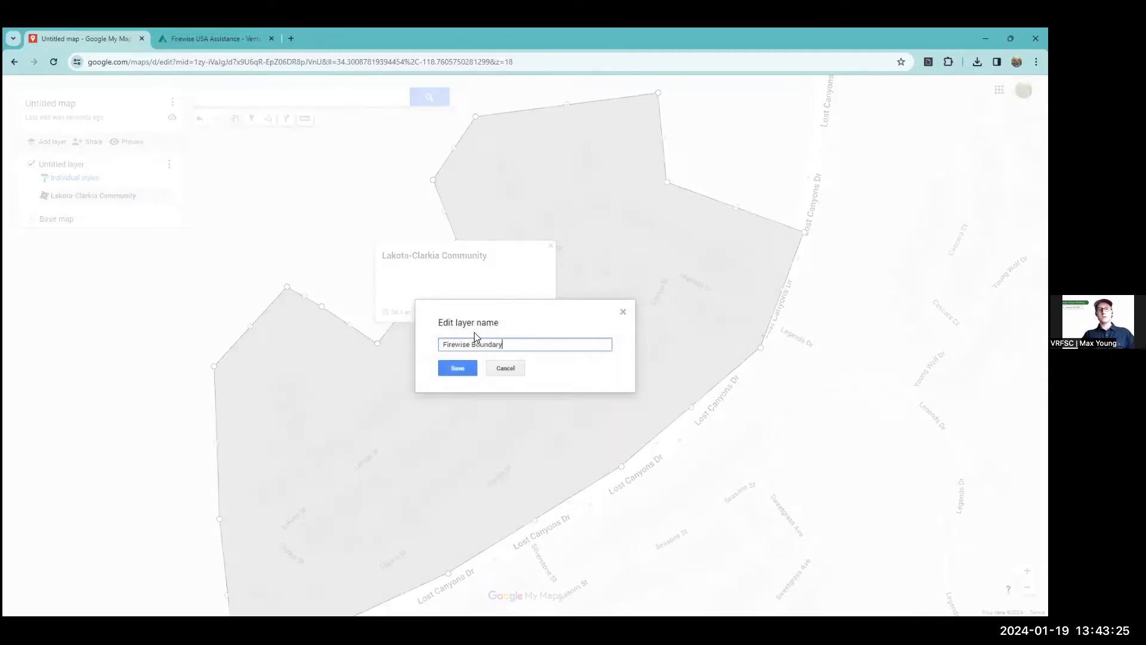
{"action": "left_click", "coordinate": [462, 365]}
Restyle the Lakota-Clarkia Community polygon with a thick black outline and a fully transparent fill.
{"action": "scroll", "coordinate": [815, 289], "scroll_direction": "down", "scroll_amount": 1}
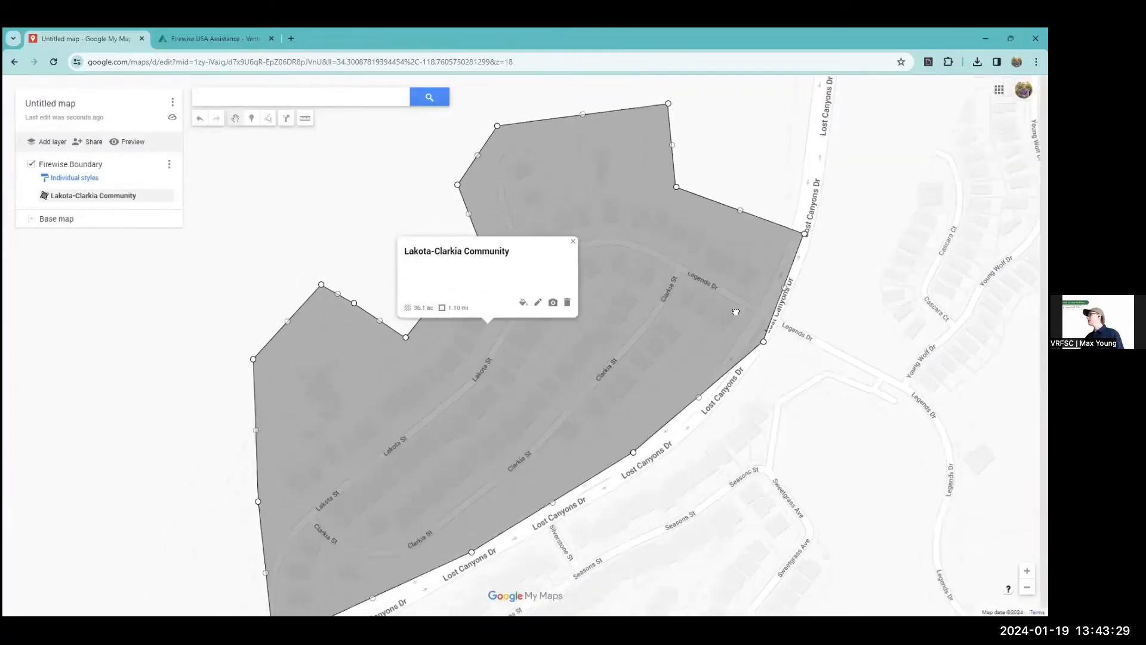
{"action": "scroll", "coordinate": [598, 300], "scroll_direction": "down", "scroll_amount": 1}
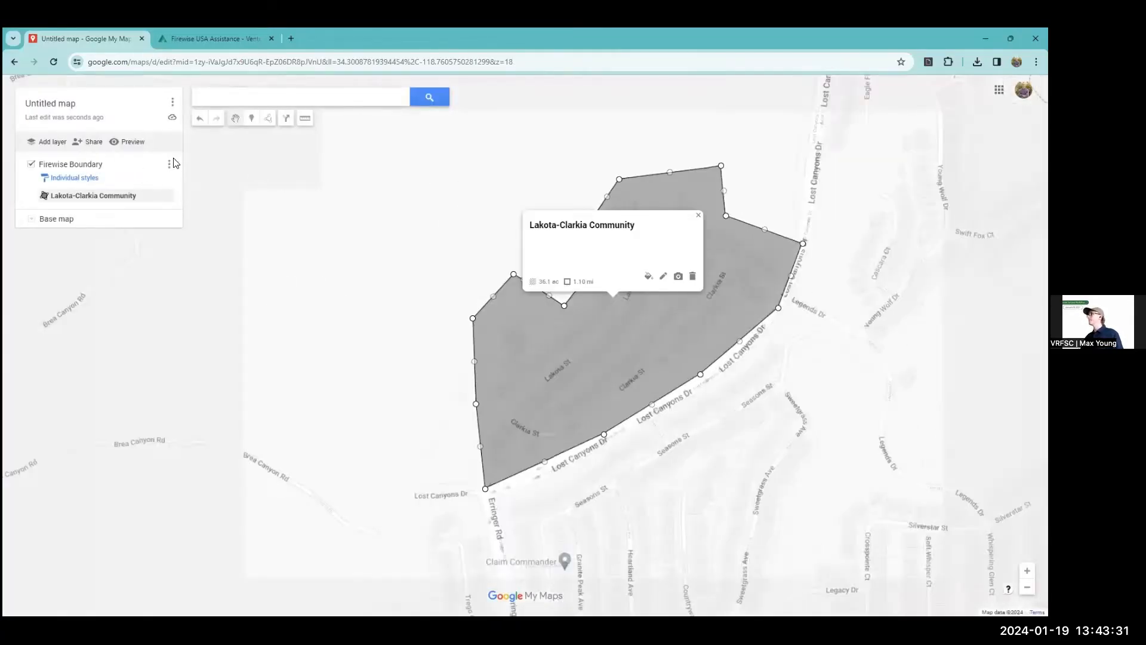
{"action": "left_click", "coordinate": [162, 197]}
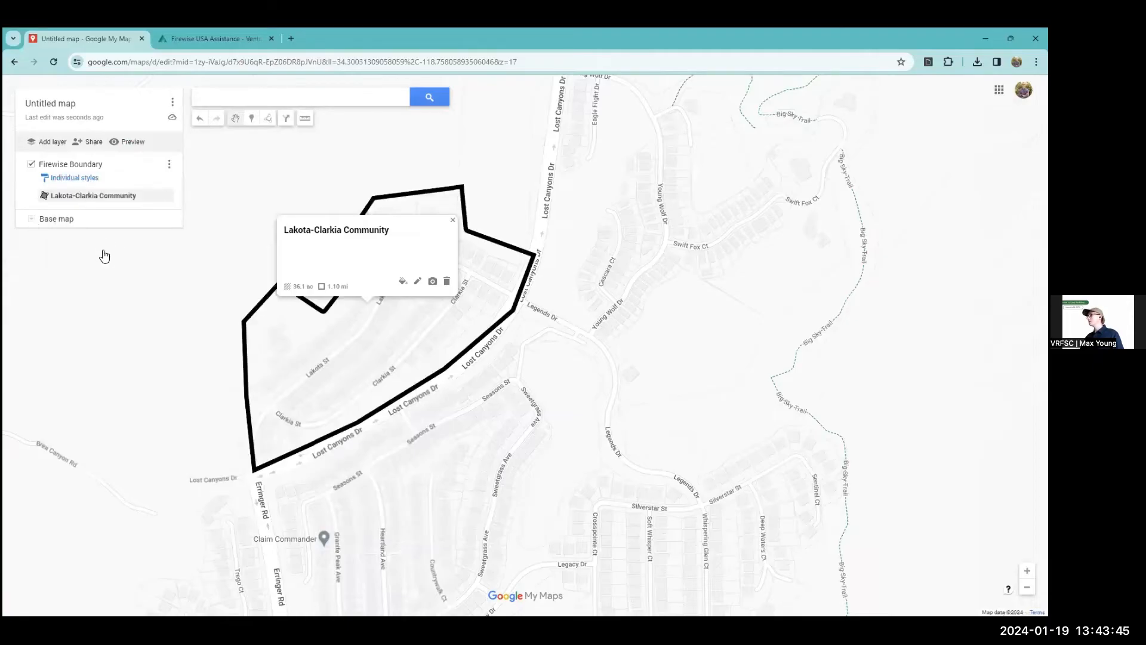
{"action": "left_click", "coordinate": [104, 256]}
Switch the base map to satellite imagery and close the base map choices.
{"action": "left_click", "coordinate": [57, 219]}
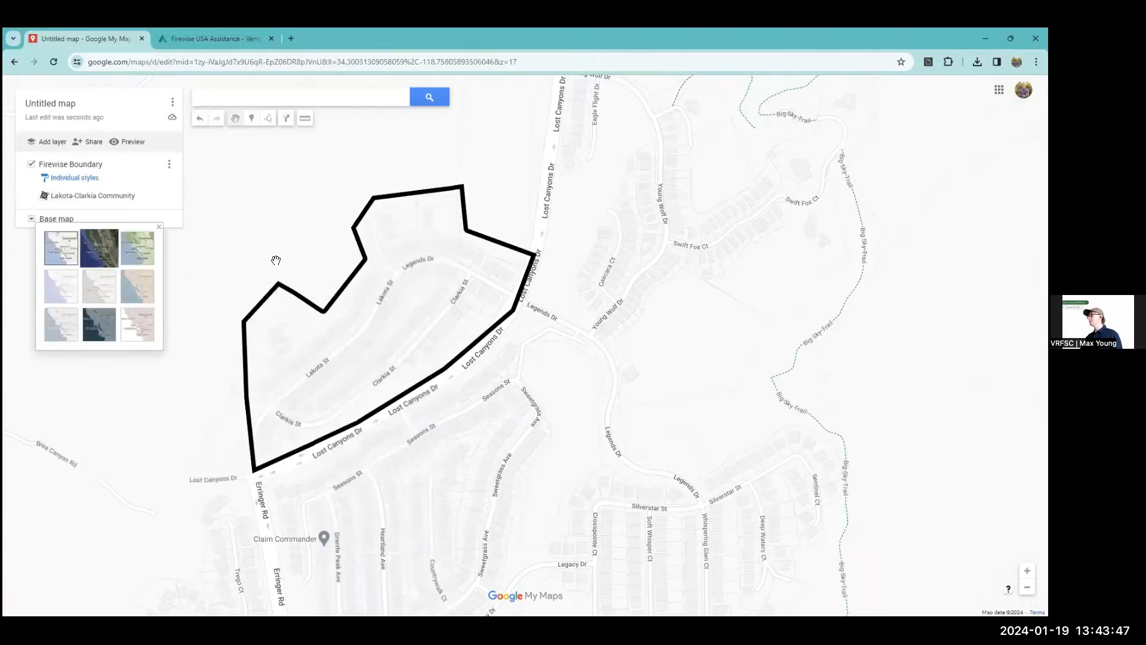
{"action": "left_click", "coordinate": [99, 254]}
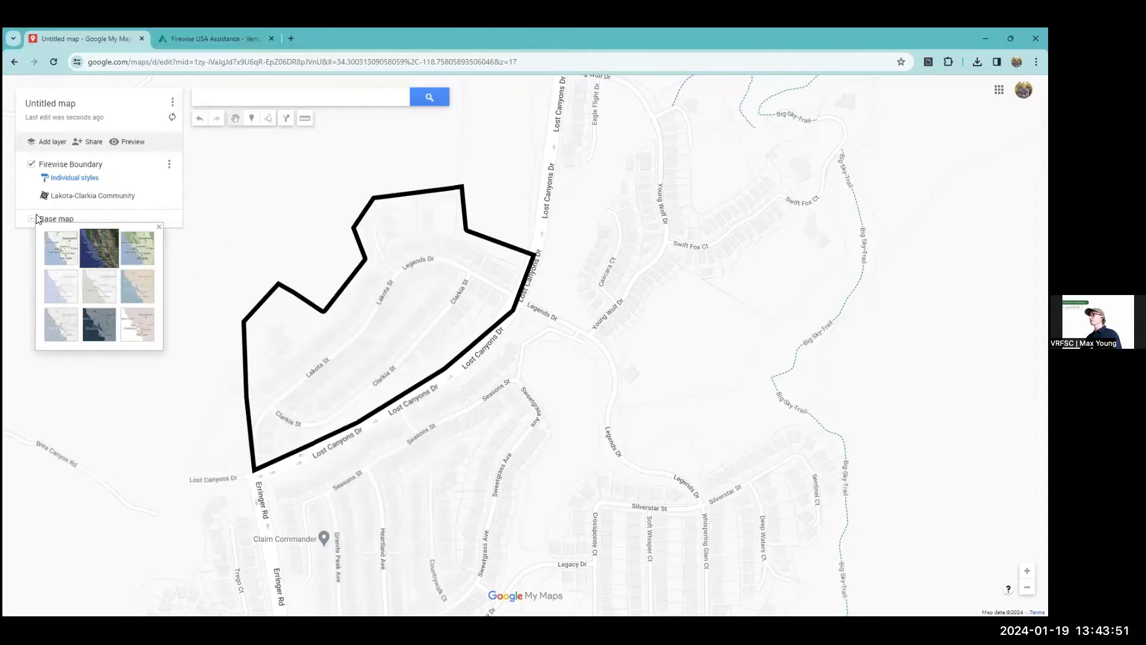
{"action": "left_click", "coordinate": [95, 244]}
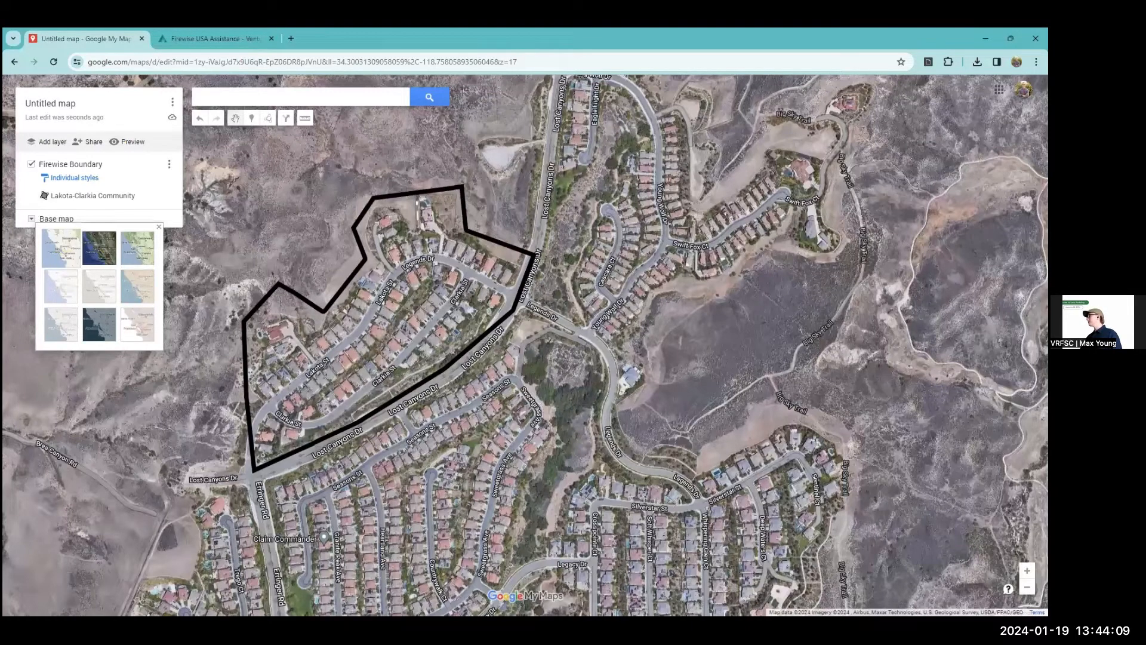
{"action": "key", "text": "Escape"}
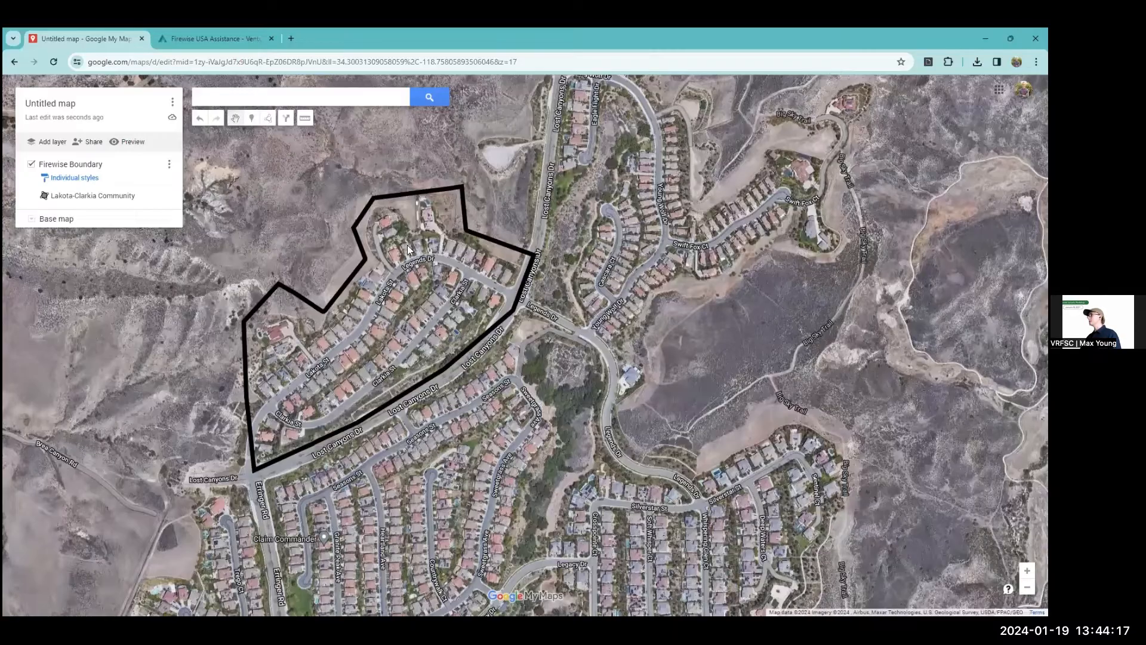
Preview the browser printout of the boundary map in Portrait layout, and leave without printing.
{"action": "left_click_drag", "start_coordinate": [358, 187], "coordinate": [307, 166]}
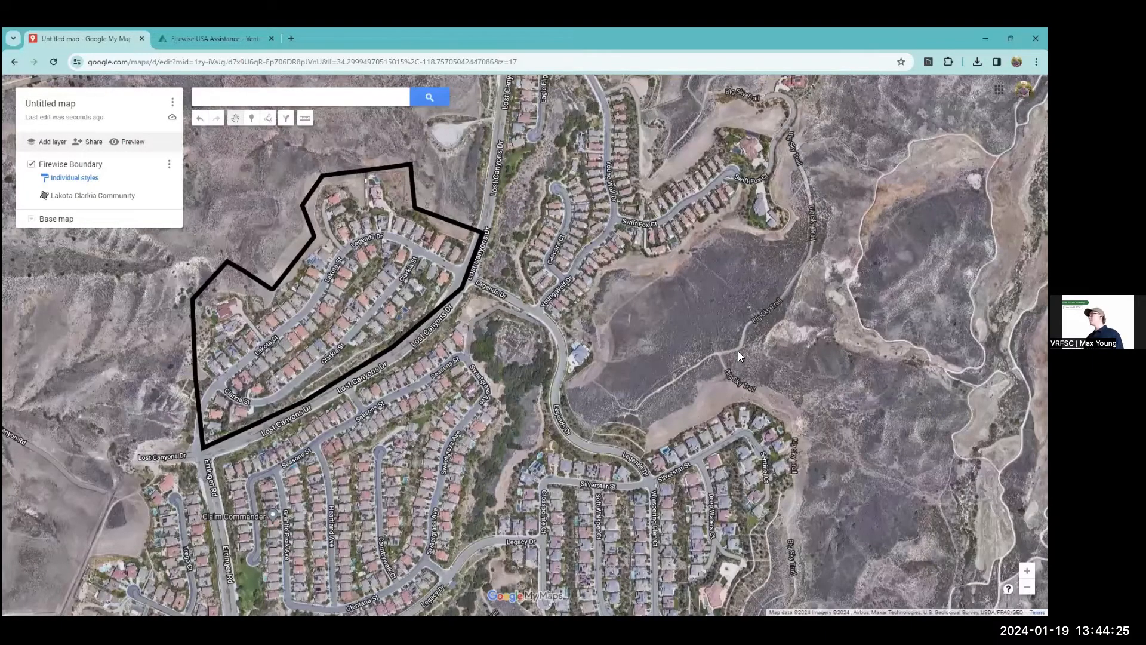
{"action": "left_click_drag", "start_coordinate": [738, 351], "coordinate": [737, 360]}
{"action": "key", "text": "alt+f"}
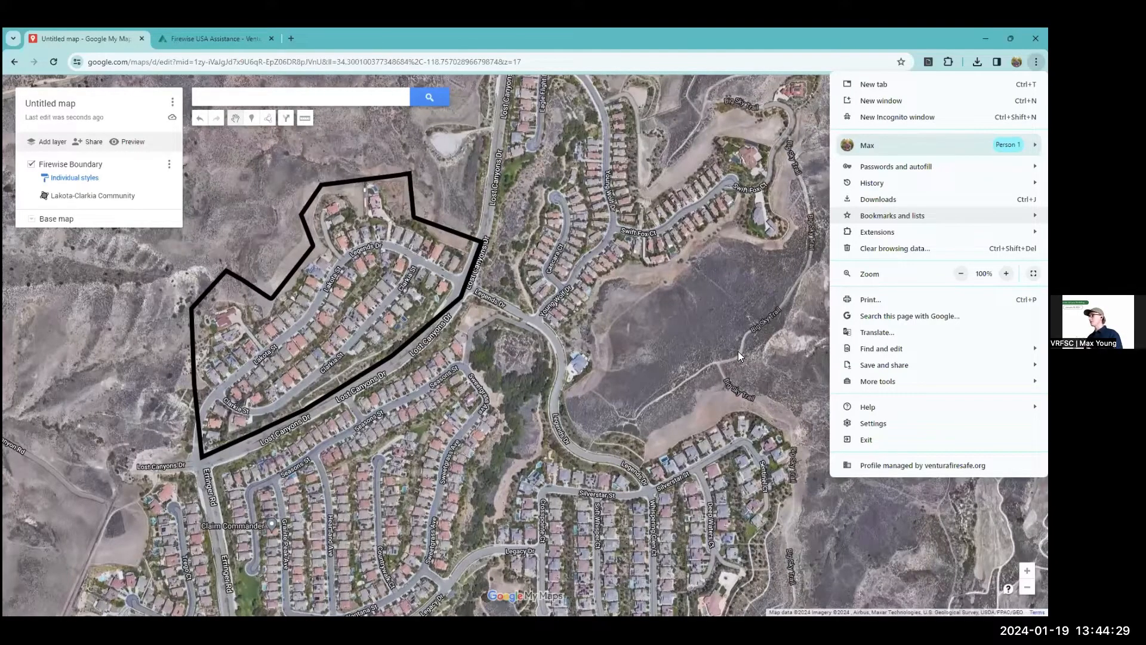
{"action": "key", "text": "ctrl+p"}
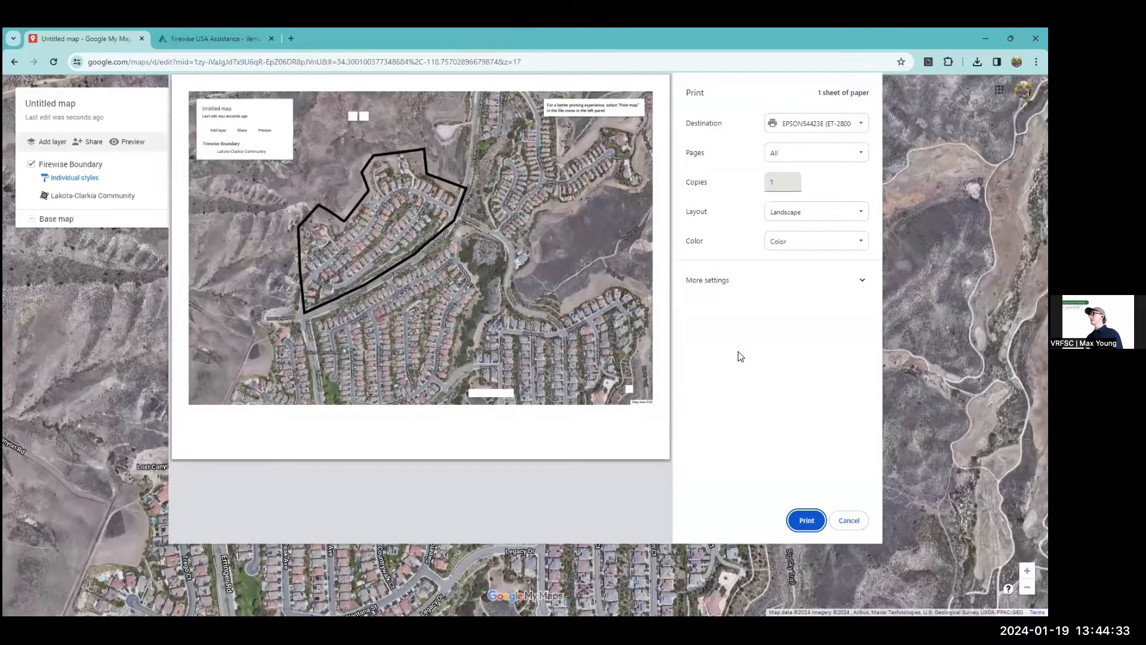
{"action": "key", "text": "shift+Tab"}
{"action": "key", "text": "shift+Tab"}
{"action": "key", "text": "shift+Tab"}
{"action": "key", "text": "Up"}
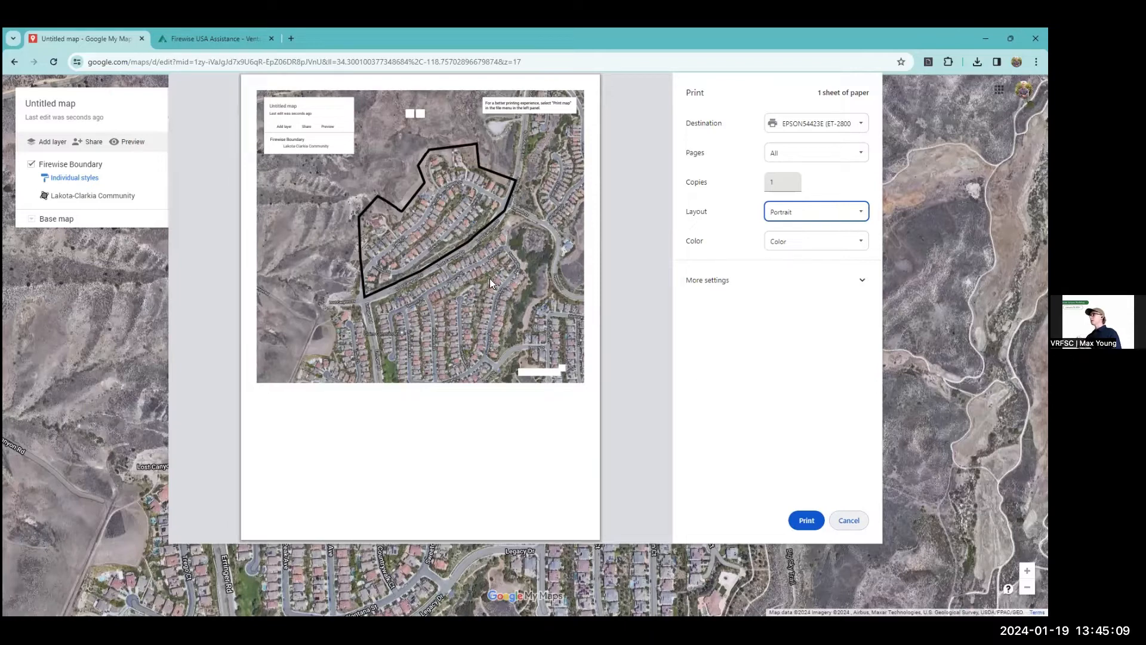
{"action": "left_click", "coordinate": [842, 523]}
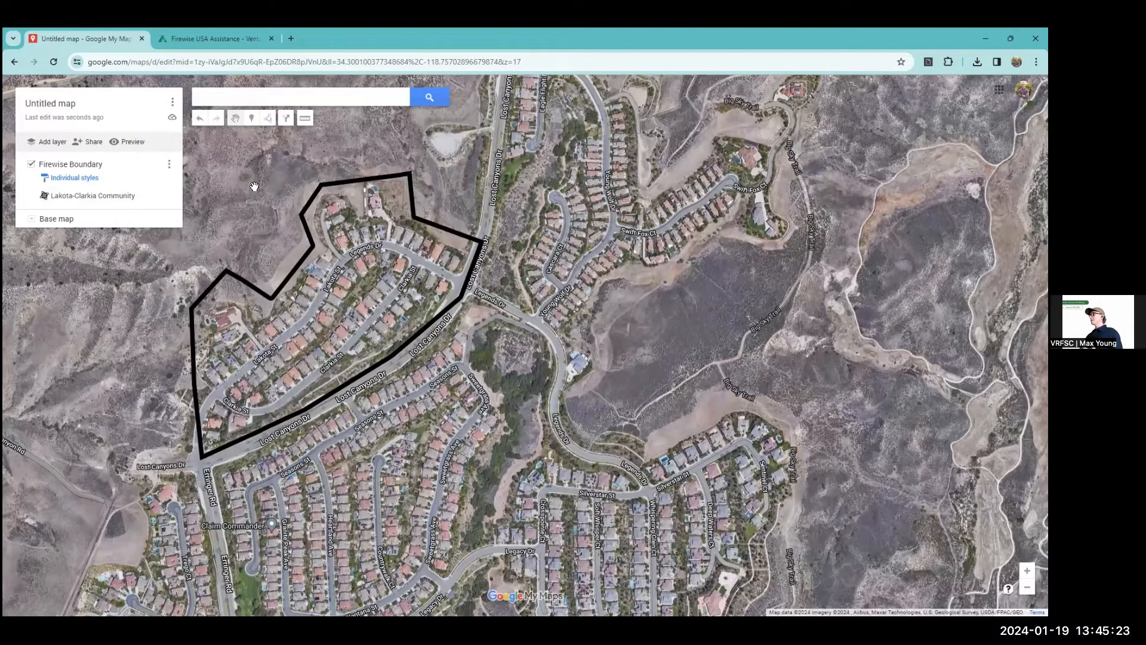
Place a marker named "Water Supply" on the round white tank west of Erringer Rd, south of the neighborhood boundary.
{"action": "left_click_drag", "start_coordinate": [178, 272], "coordinate": [251, 168]}
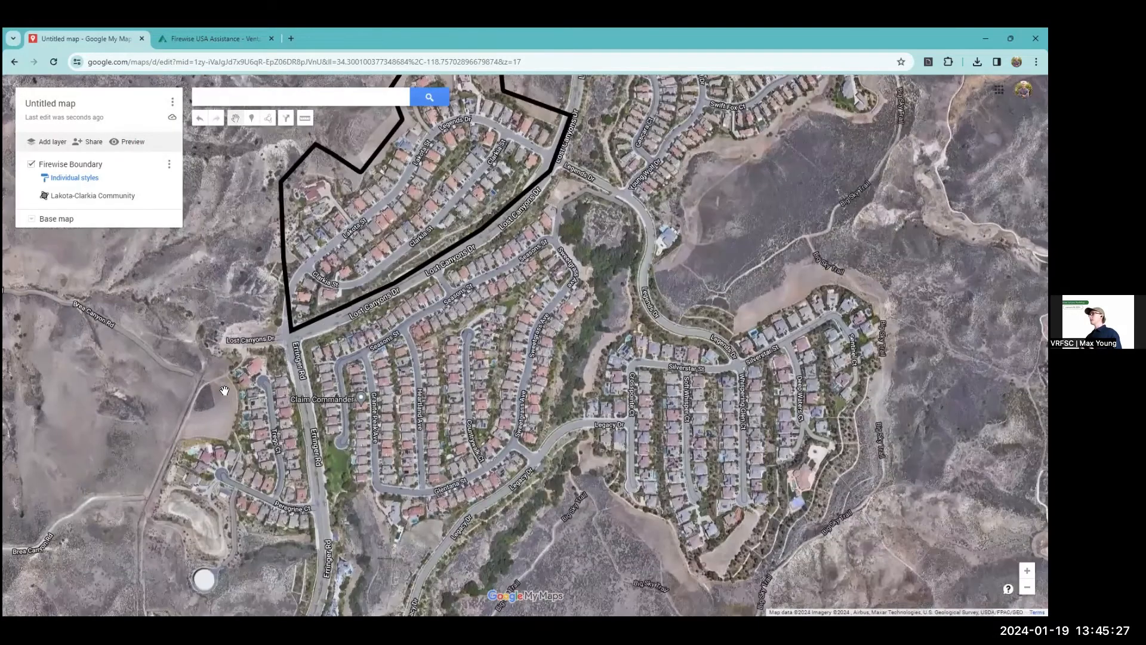
{"action": "left_click_drag", "start_coordinate": [225, 390], "coordinate": [214, 410]}
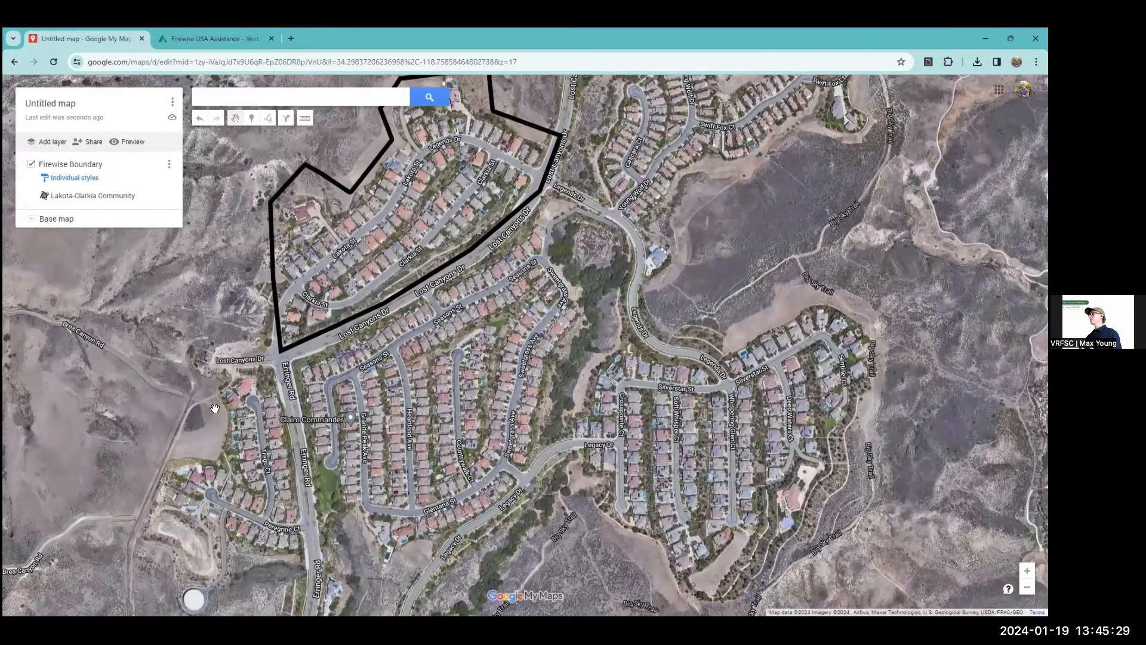
{"action": "scroll", "coordinate": [215, 408], "scroll_direction": "down", "scroll_amount": 1}
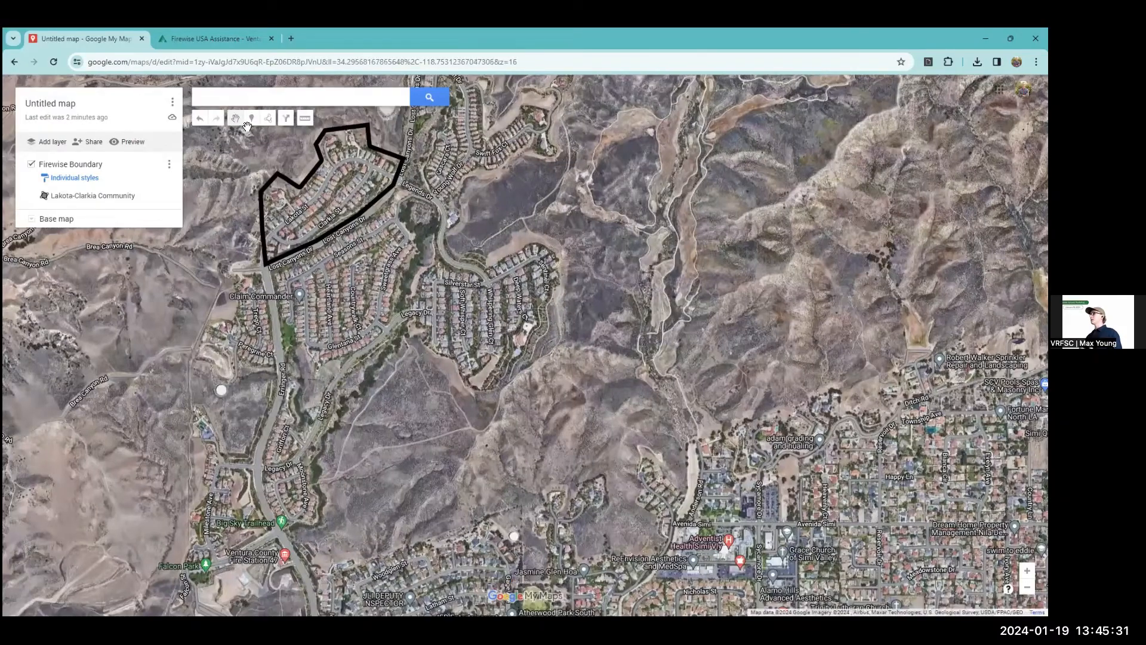
{"action": "left_click", "coordinate": [252, 118]}
{"action": "left_click_drag", "start_coordinate": [229, 339], "coordinate": [188, 393]}
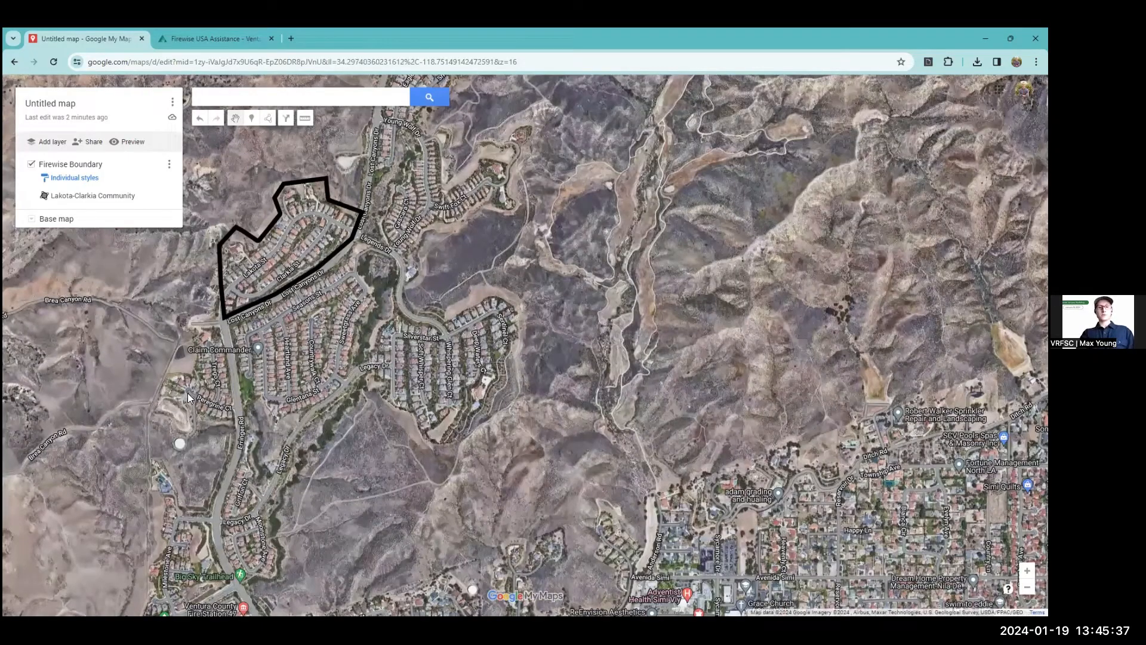
{"action": "left_click", "coordinate": [180, 443]}
{"action": "type", "text": "W"}
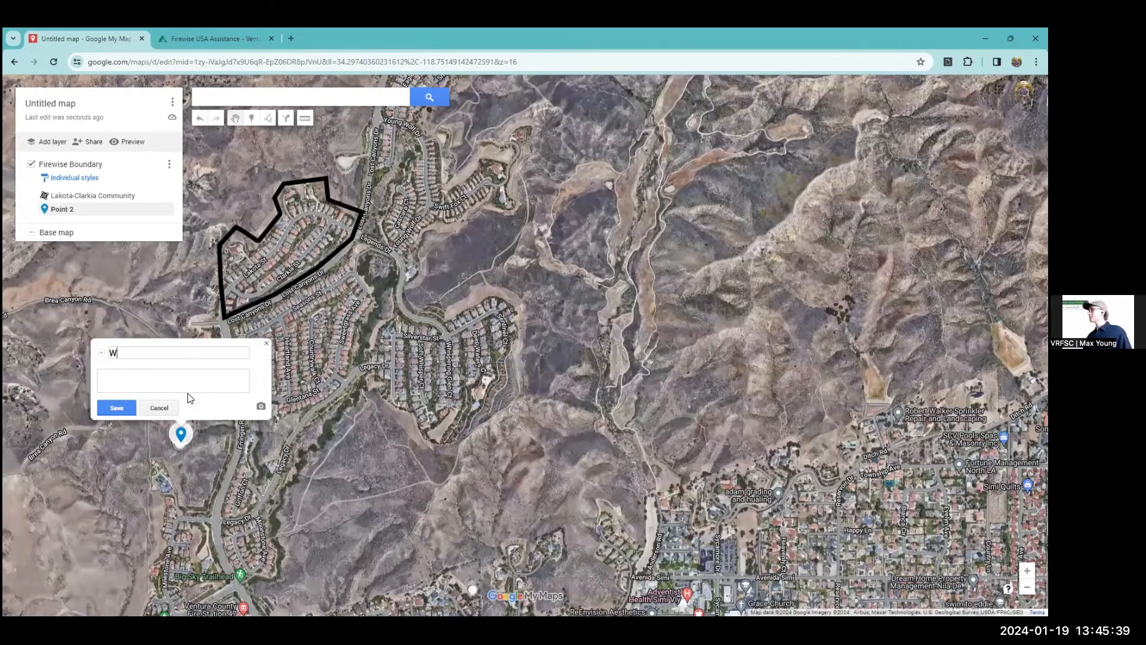
{"action": "type", "text": "ater S"}
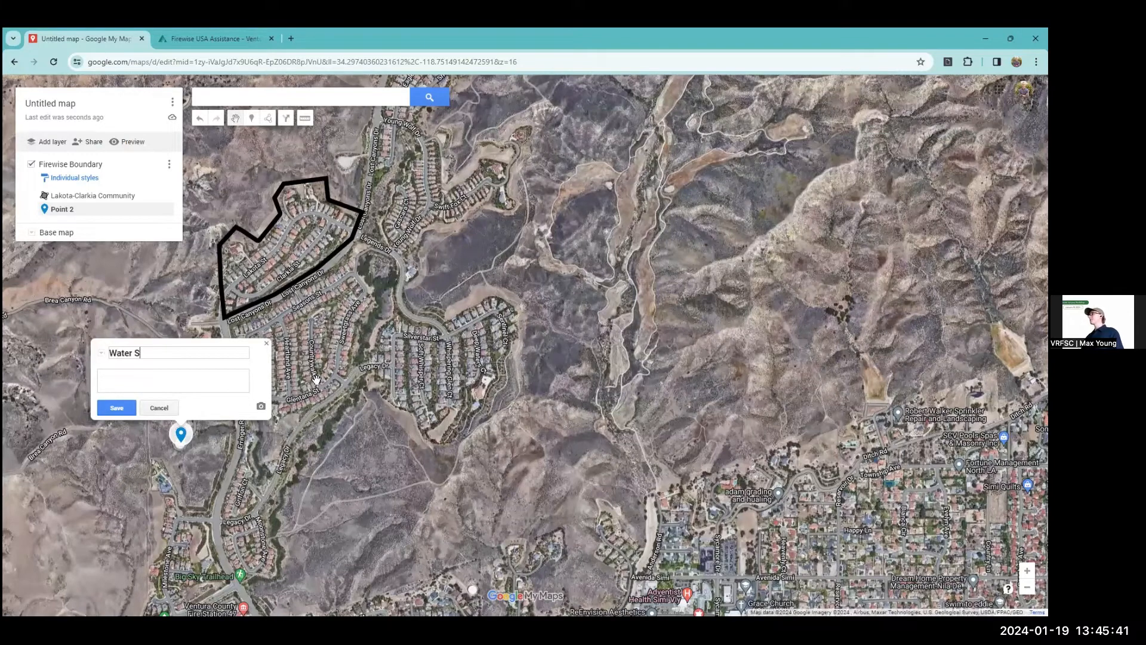
{"action": "type", "text": "upply"}
{"action": "key", "text": "Return"}
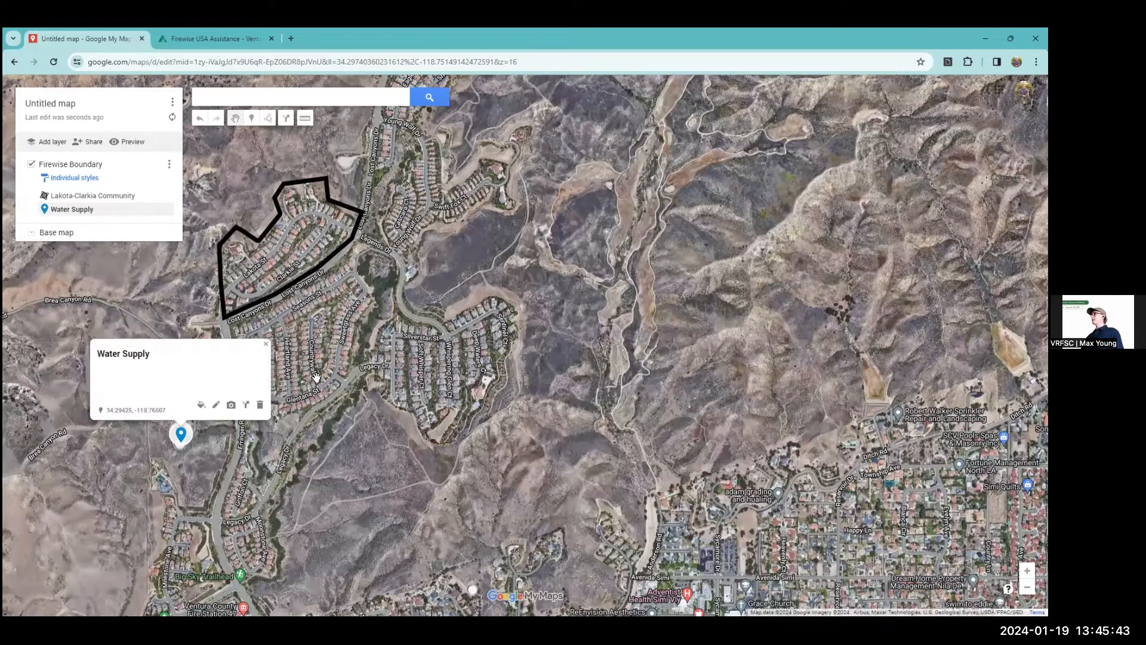
{"action": "left_click", "coordinate": [287, 316]}
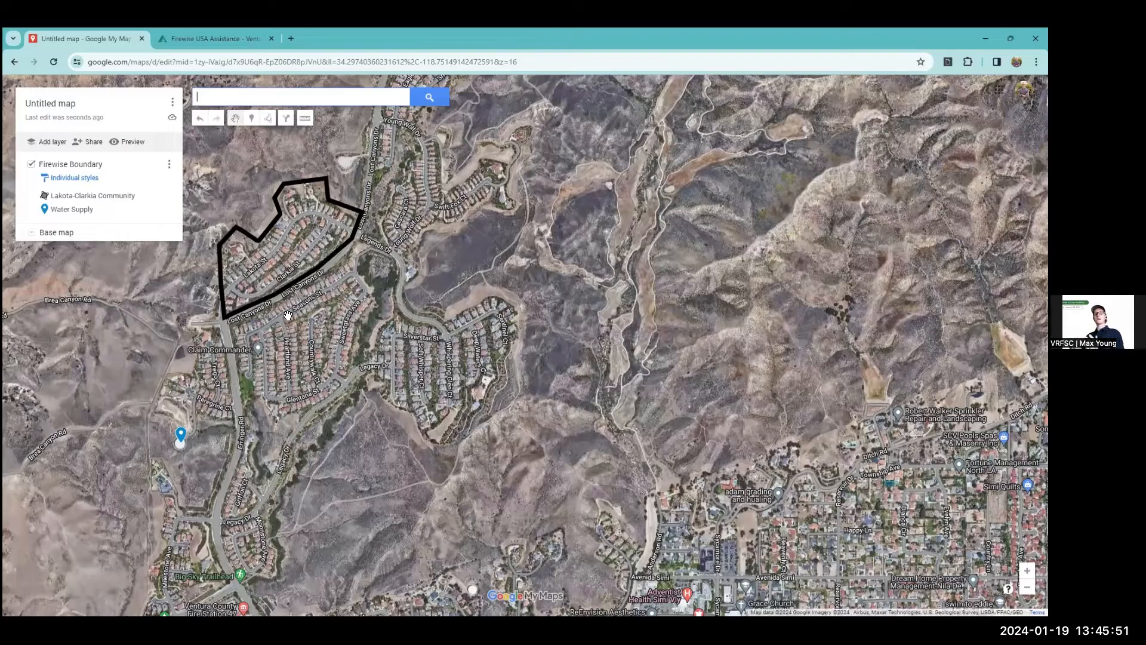
Change the base map from satellite imagery to the standard road map.
{"action": "left_click", "coordinate": [36, 233]}
{"action": "left_click", "coordinate": [61, 261]}
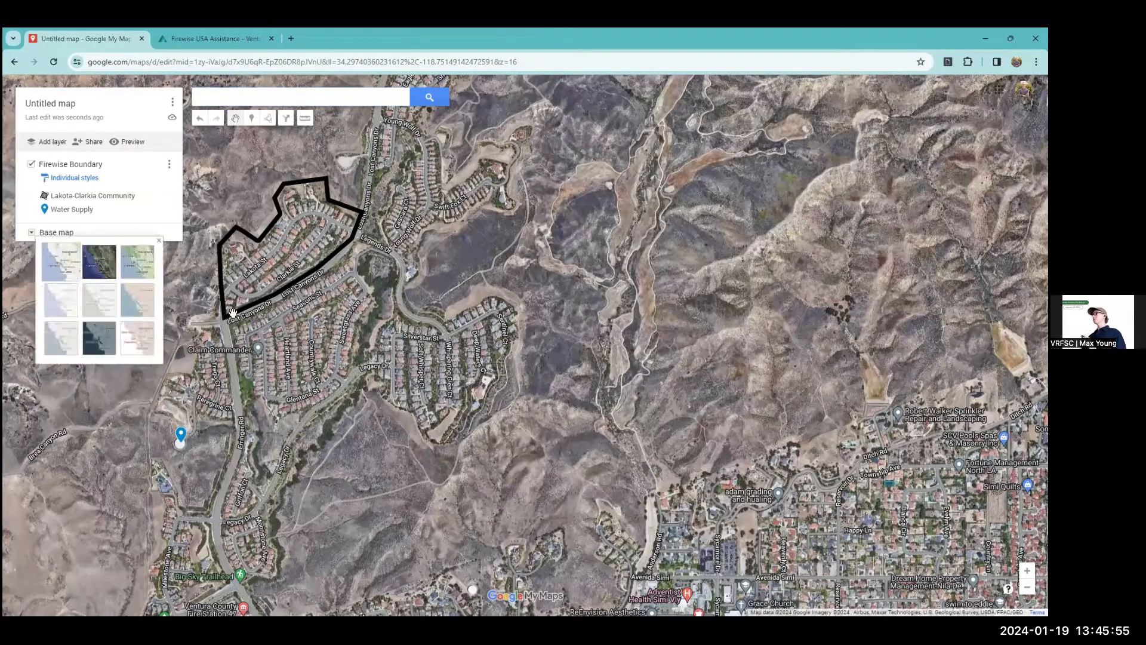
Examine the surroundings of the boundary, following Lost Canyons Dr past Big Sky Park to Tapo Canyon Rd, and Erringer Rd southward.
{"action": "scroll", "coordinate": [240, 316], "scroll_direction": "up", "scroll_amount": 1}
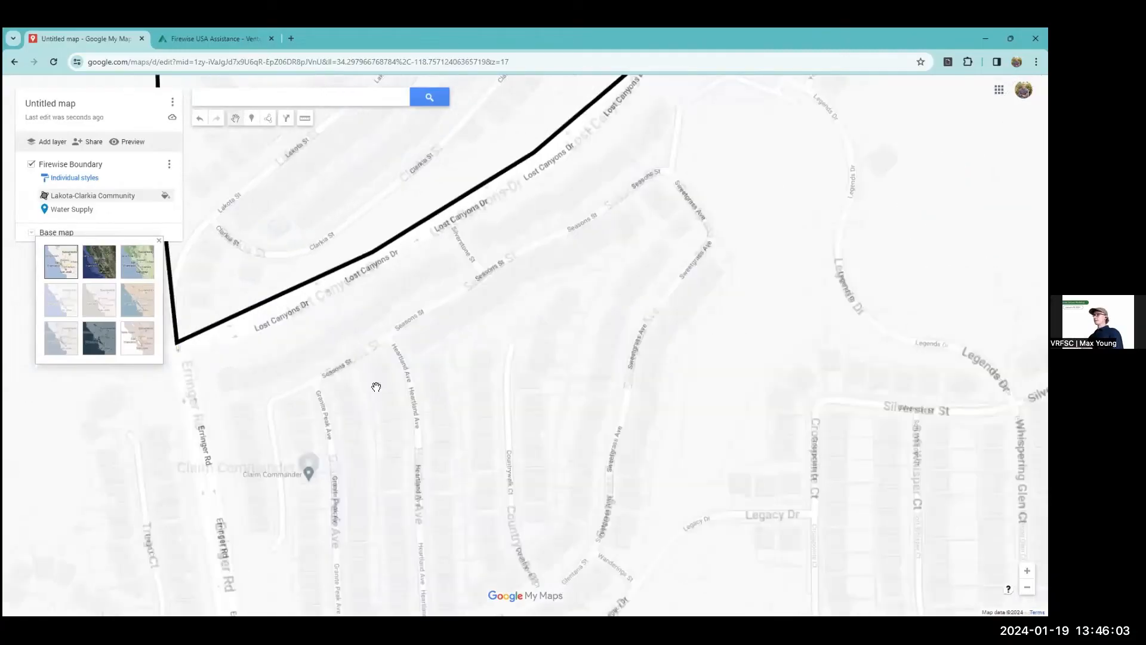
{"action": "scroll", "coordinate": [376, 387], "scroll_direction": "down", "scroll_amount": 2}
{"action": "scroll", "coordinate": [388, 377], "scroll_direction": "down", "scroll_amount": 1}
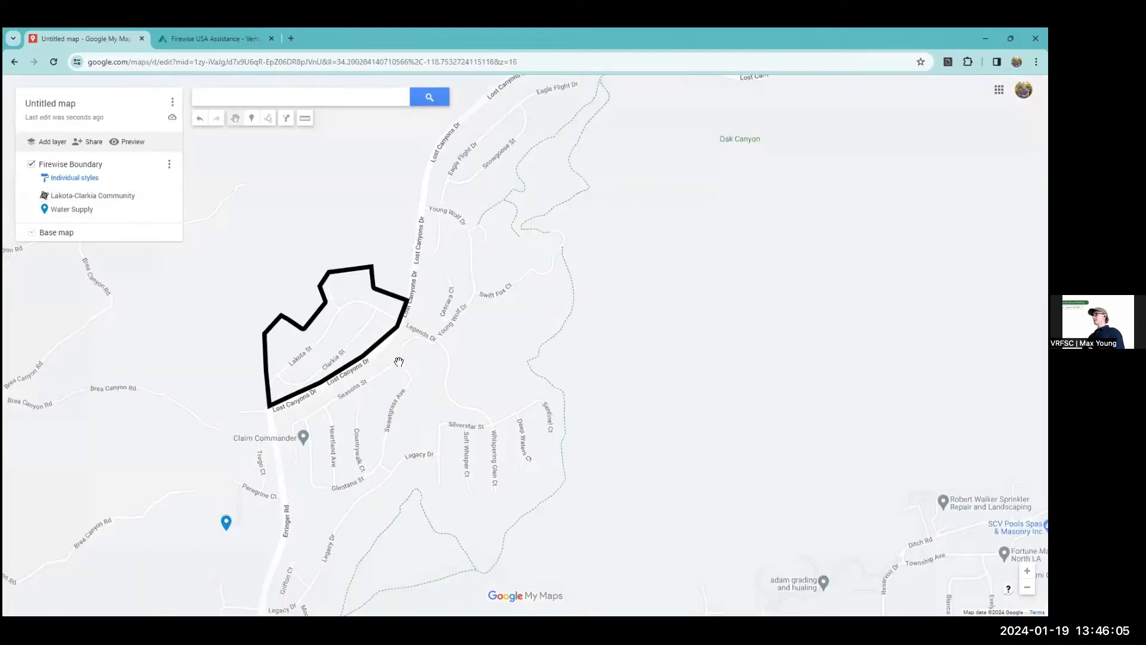
{"action": "scroll", "coordinate": [354, 263], "scroll_direction": "down", "scroll_amount": 1}
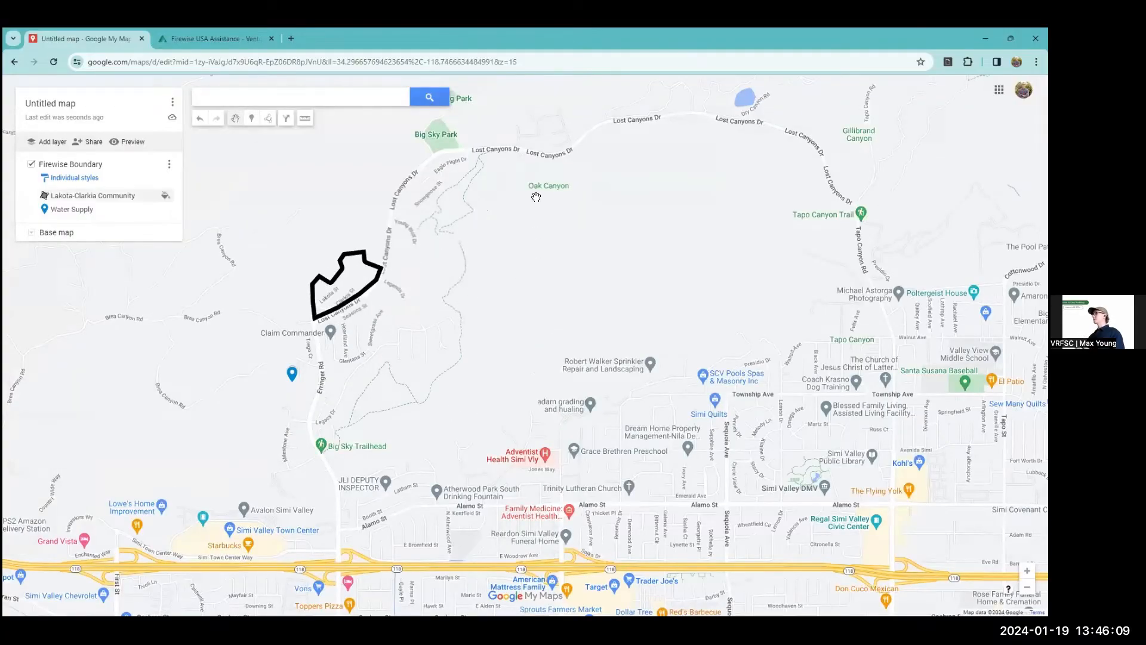
{"action": "scroll", "coordinate": [507, 310], "scroll_direction": "up", "scroll_amount": 1}
{"action": "scroll", "coordinate": [505, 254], "scroll_direction": "up", "scroll_amount": 1}
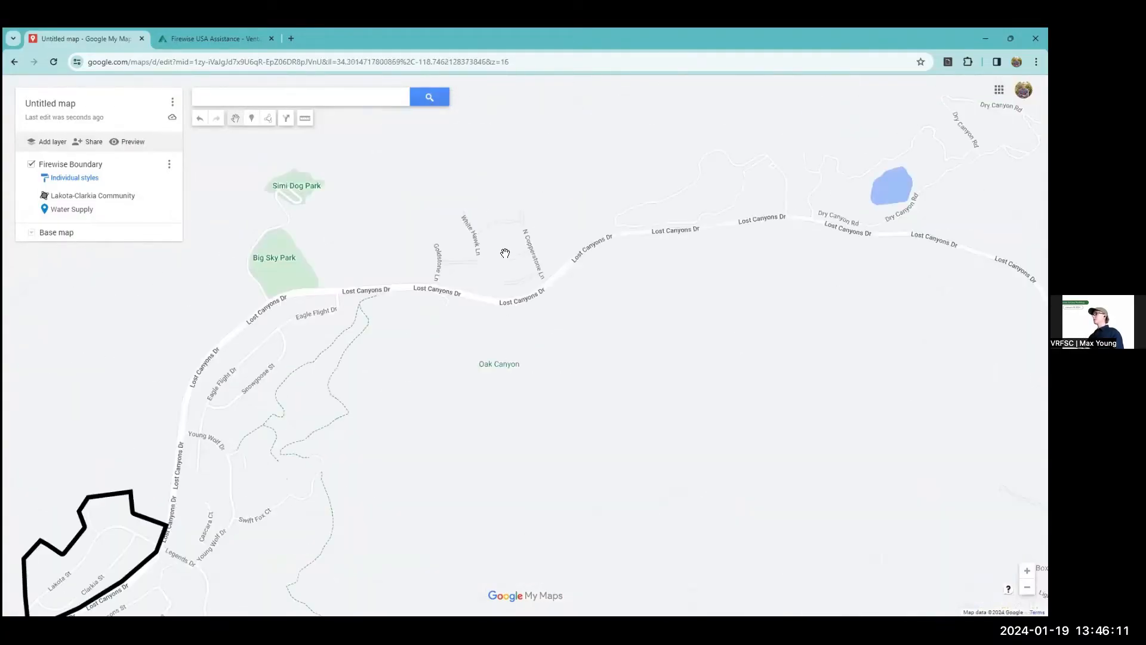
{"action": "scroll", "coordinate": [505, 253], "scroll_direction": "up", "scroll_amount": 1}
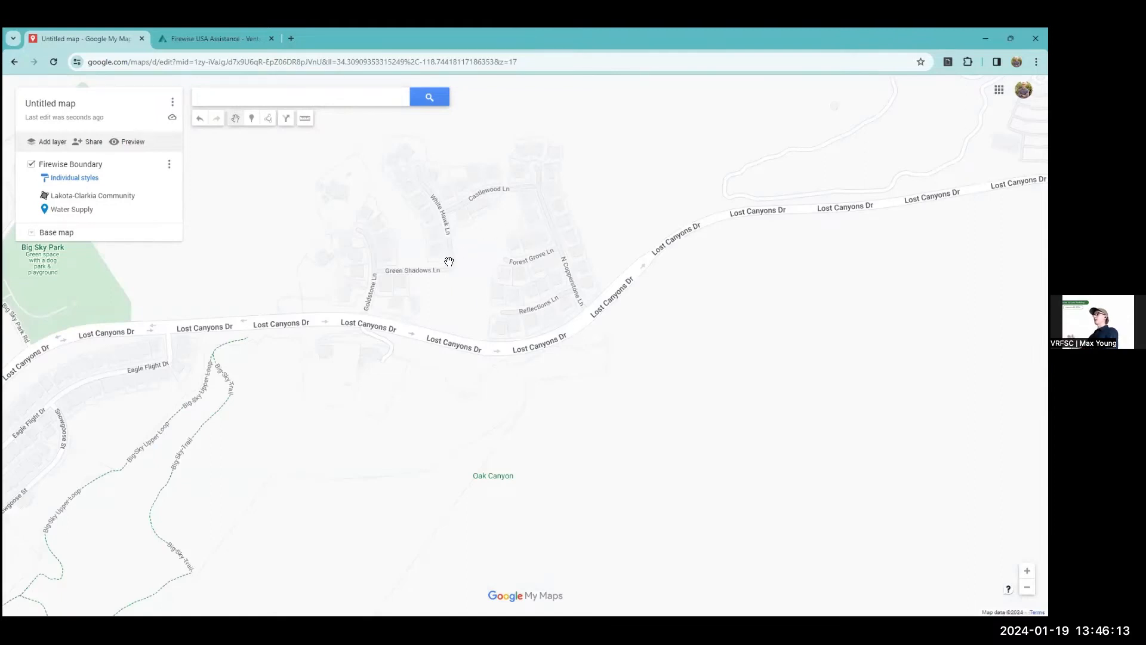
{"action": "scroll", "coordinate": [443, 279], "scroll_direction": "down", "scroll_amount": 1}
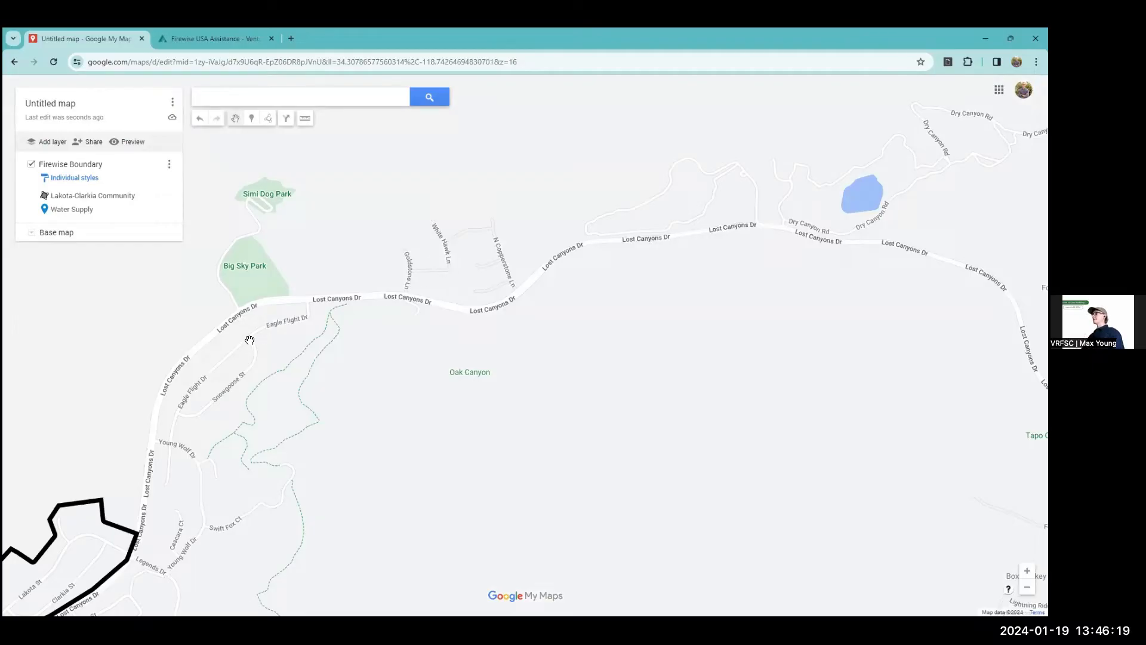
{"action": "scroll", "coordinate": [257, 337], "scroll_direction": "down", "scroll_amount": 1}
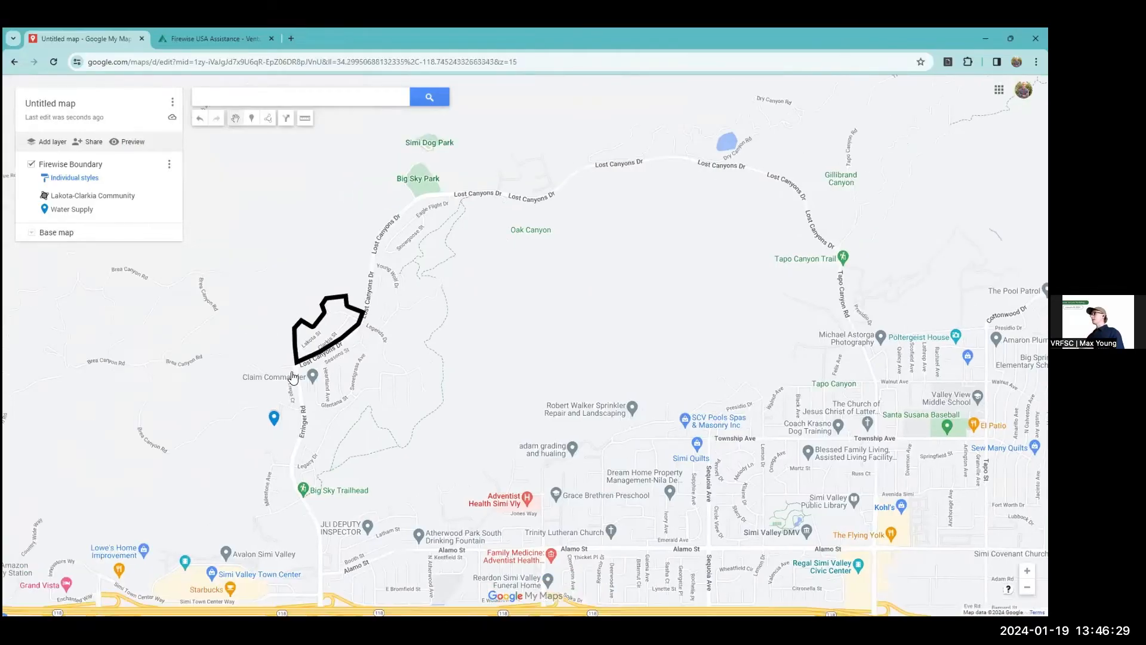
{"action": "scroll", "coordinate": [294, 329], "scroll_direction": "up", "scroll_amount": 2}
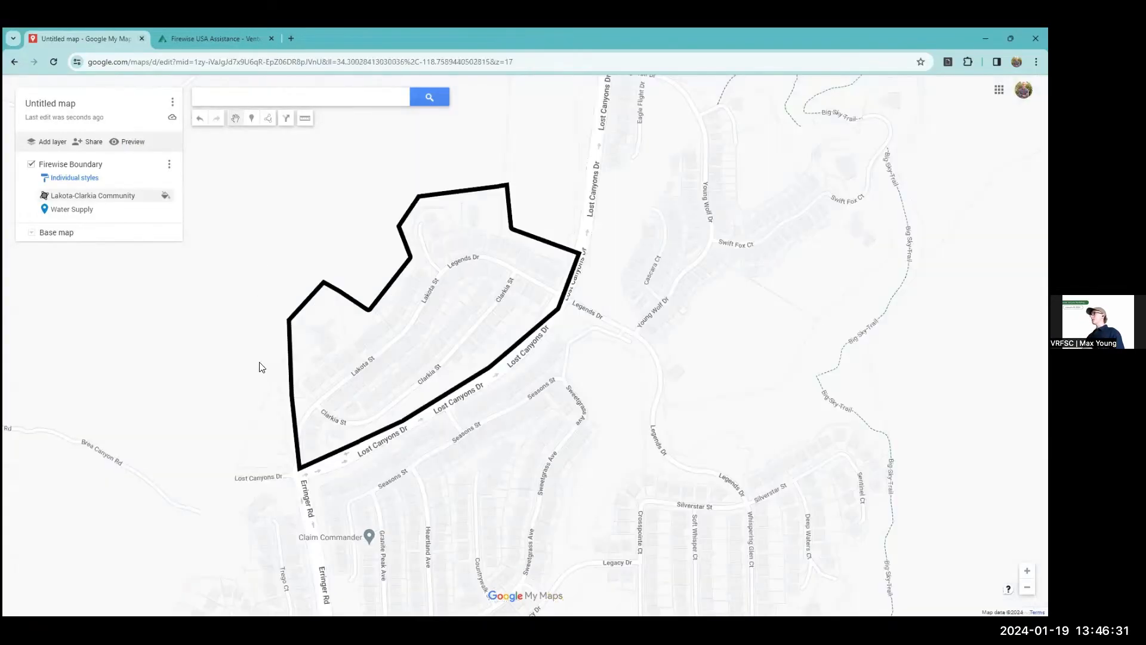
Switch to the Firewise USA Assistance page and inspect the proposed neighborhood's surroundings up close on the Firewise Community Status map.
{"action": "key", "text": "ctrl+Tab"}
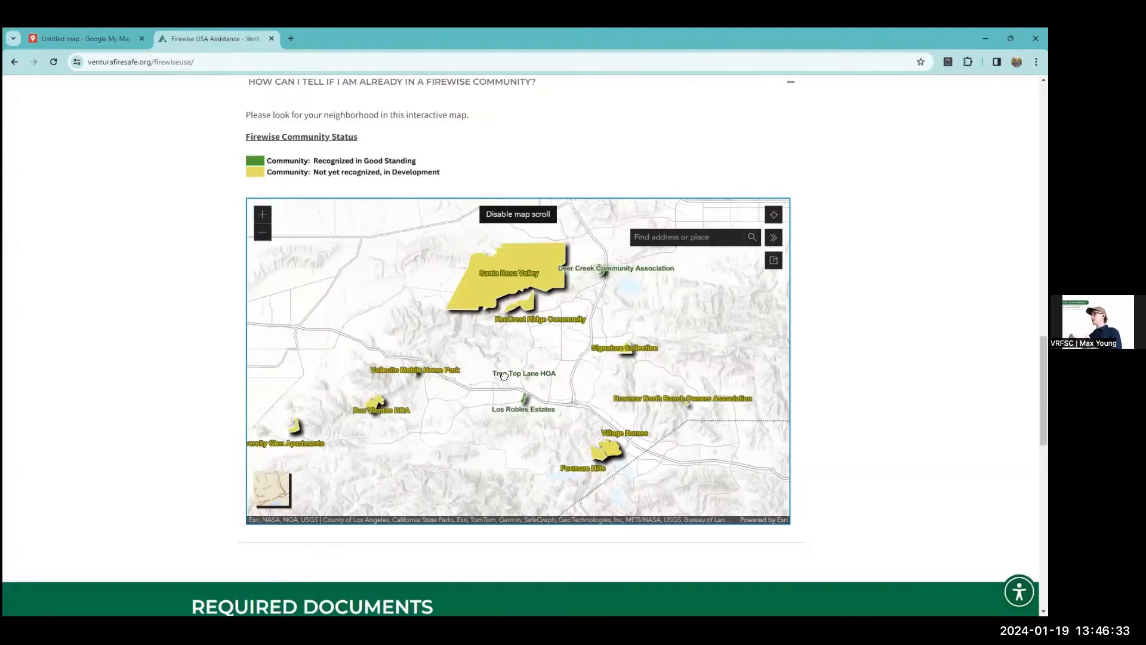
{"action": "left_click_drag", "start_coordinate": [504, 376], "coordinate": [402, 459]}
{"action": "left_click_drag", "start_coordinate": [547, 349], "coordinate": [480, 412]}
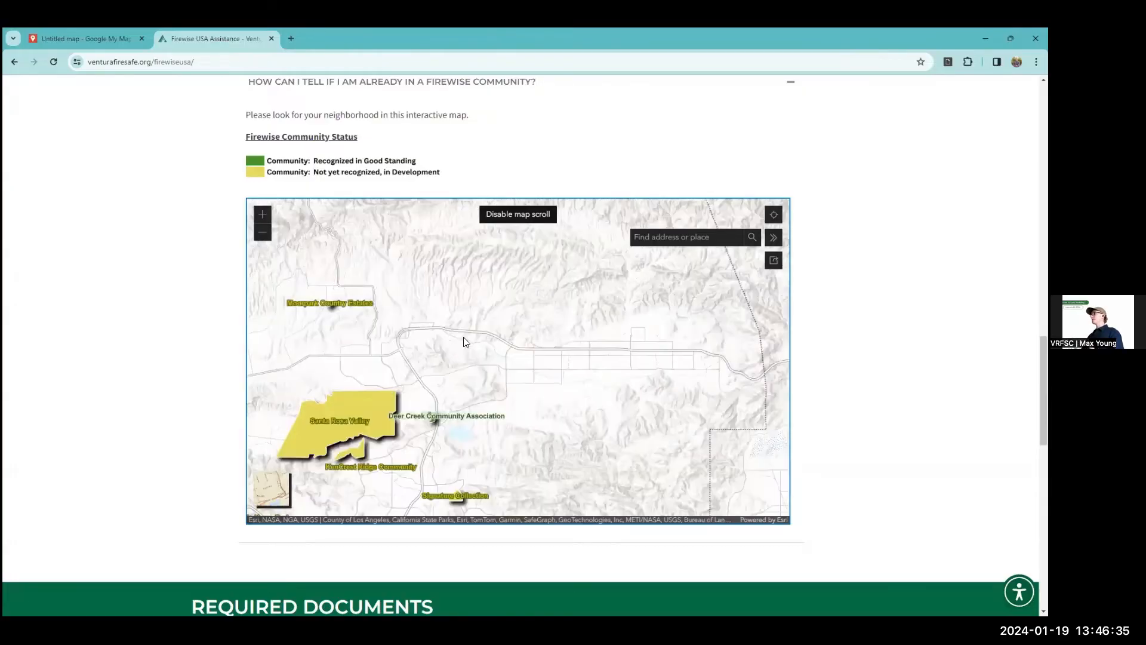
{"action": "left_click_drag", "start_coordinate": [617, 324], "coordinate": [509, 332]}
{"action": "scroll", "coordinate": [508, 332], "scroll_direction": "up", "scroll_amount": 1}
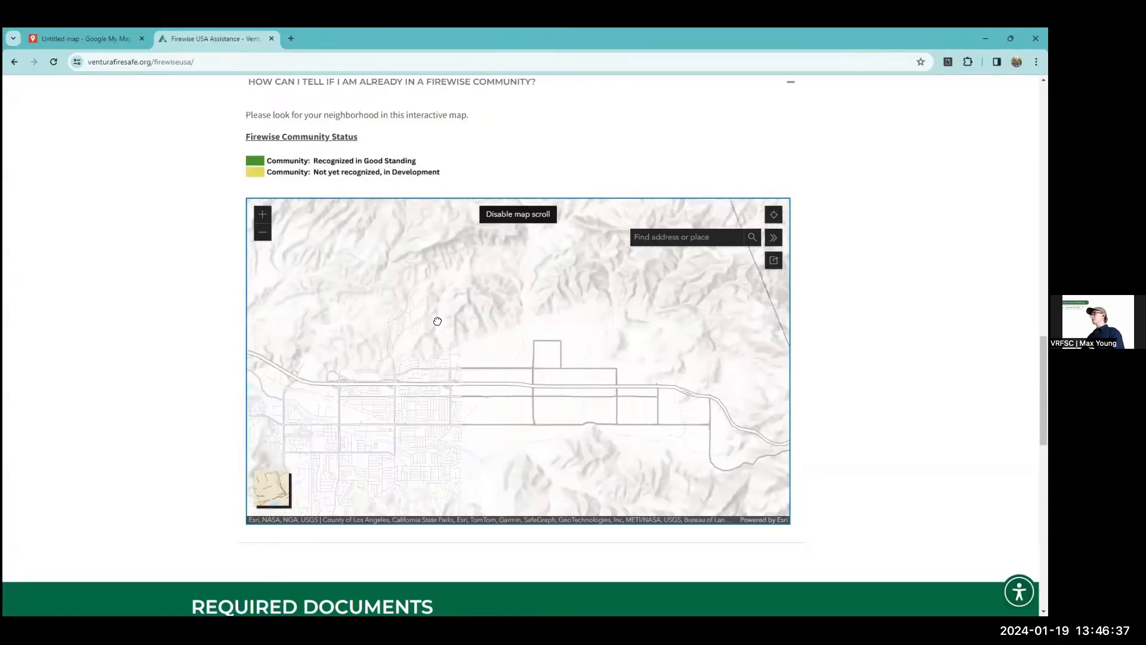
{"action": "scroll", "coordinate": [446, 311], "scroll_direction": "up", "scroll_amount": 2}
{"action": "scroll", "coordinate": [390, 309], "scroll_direction": "up", "scroll_amount": 2}
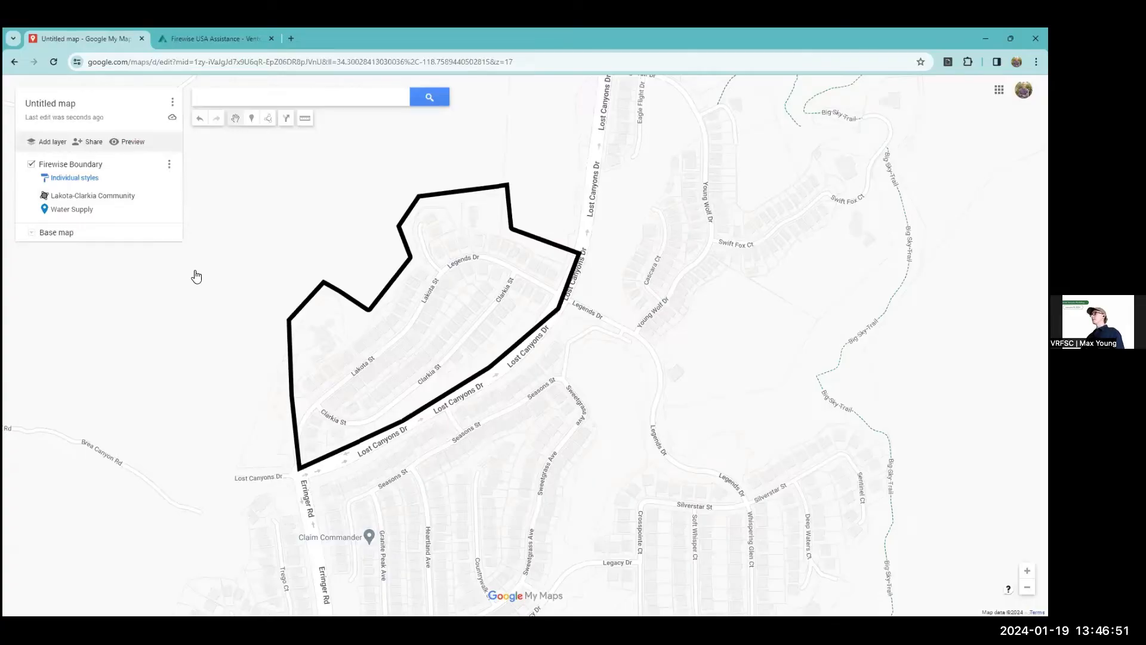
Check the export formats for the Firewise Boundary layer, such as KML/KMZ, and leave without exporting.
{"action": "left_click", "coordinate": [169, 164]}
{"action": "mouse_move", "coordinate": [140, 275]}
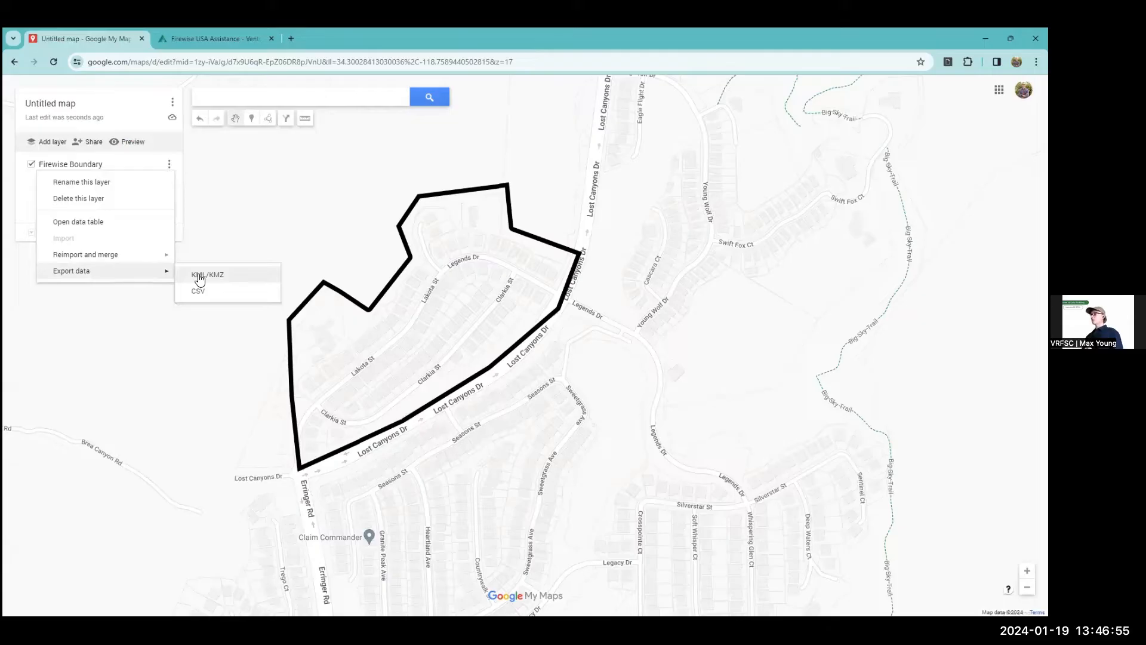
{"action": "left_click", "coordinate": [222, 194]}
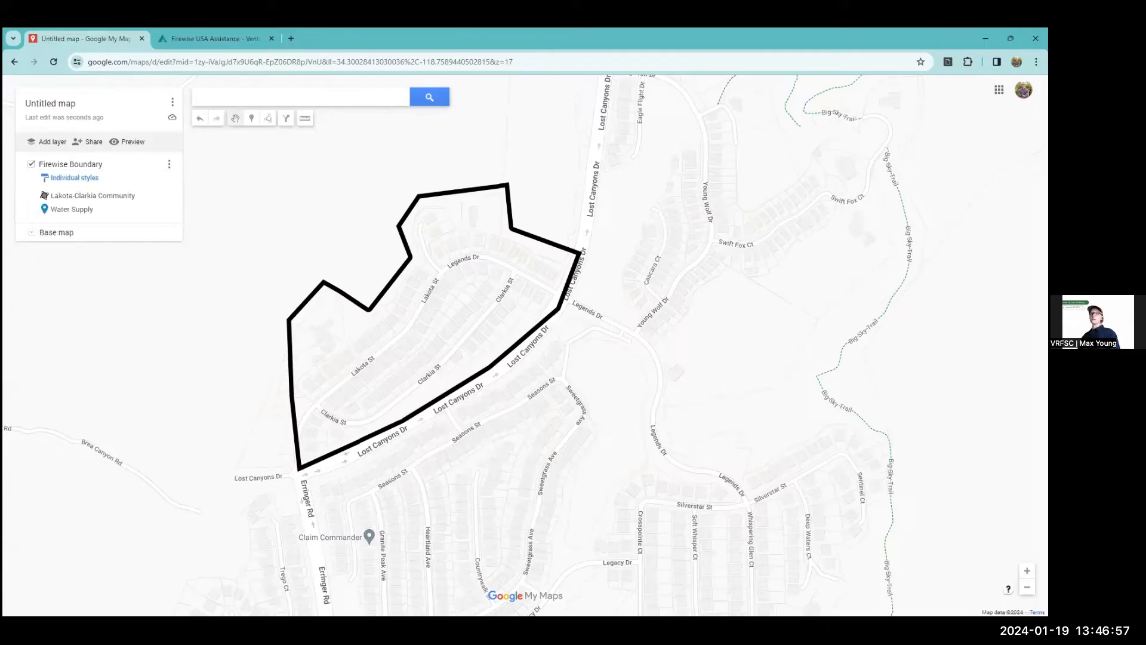
Return to the Firewise Community Status map and examine the wider region westward to the communities around Santa Rosa Valley.
{"action": "left_click", "coordinate": [204, 37]}
{"action": "scroll", "coordinate": [421, 365], "scroll_direction": "down", "scroll_amount": 2}
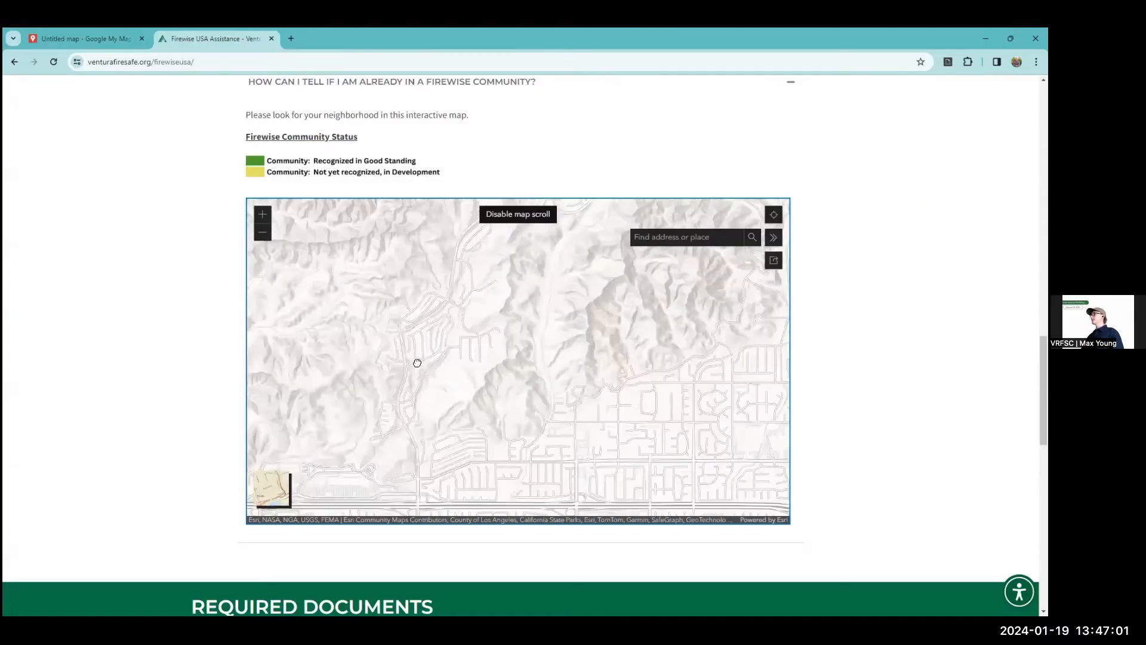
{"action": "scroll", "coordinate": [491, 348], "scroll_direction": "down", "scroll_amount": 1}
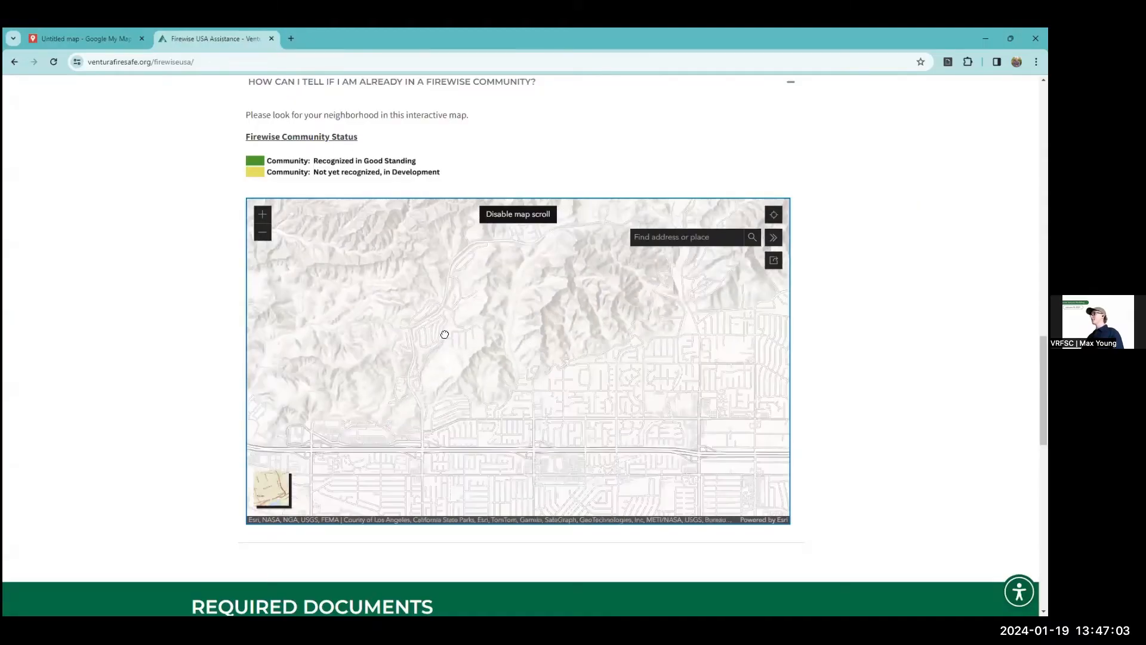
{"action": "scroll", "coordinate": [455, 312], "scroll_direction": "down", "scroll_amount": 2}
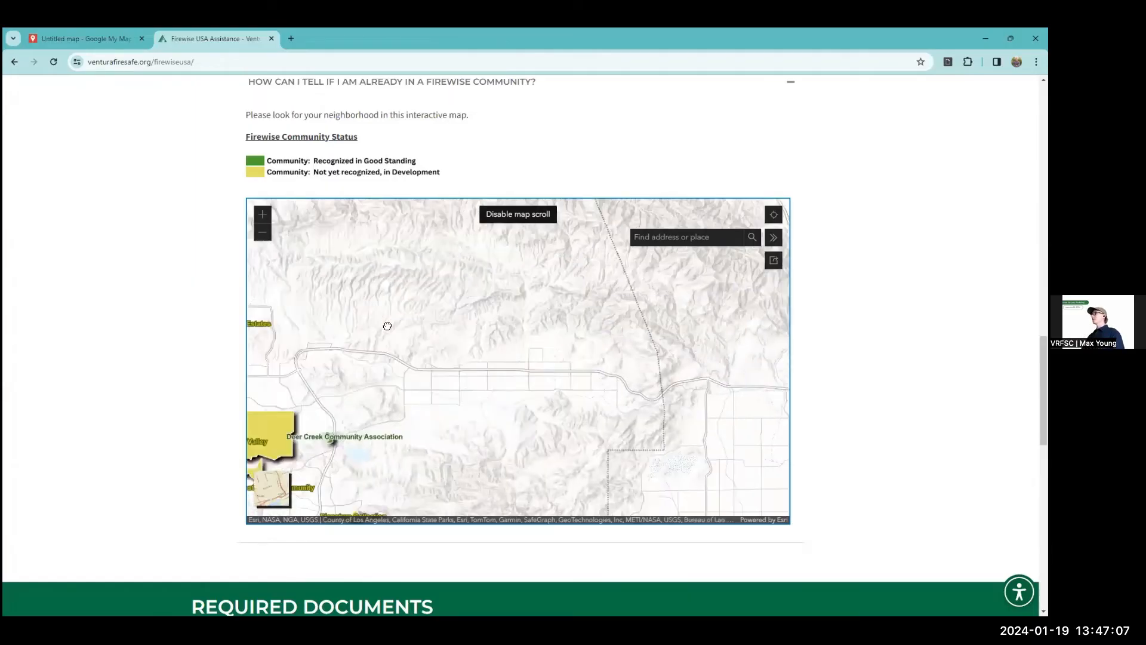
{"action": "left_click_drag", "start_coordinate": [387, 326], "coordinate": [389, 328]}
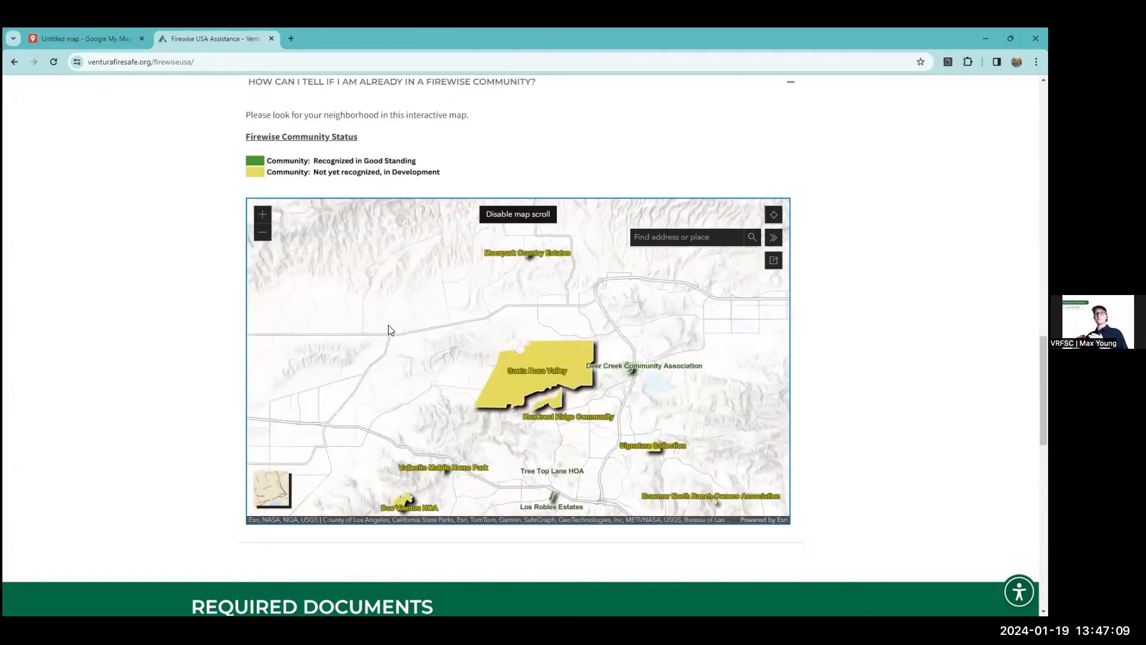